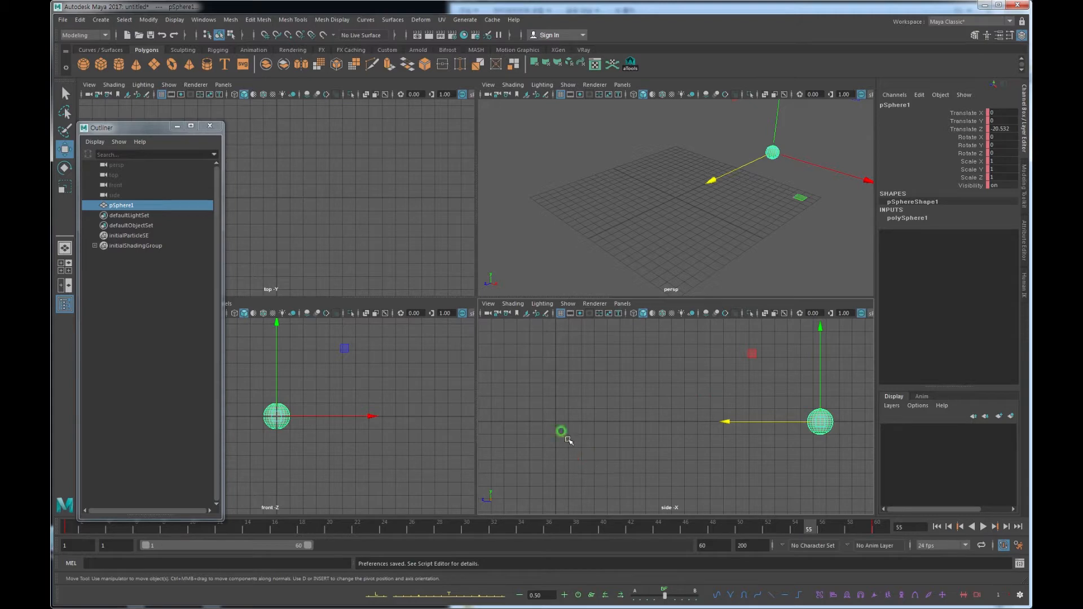
Play and stop the sphere's animation, and check the Time Slider preferences
key(alt+v)
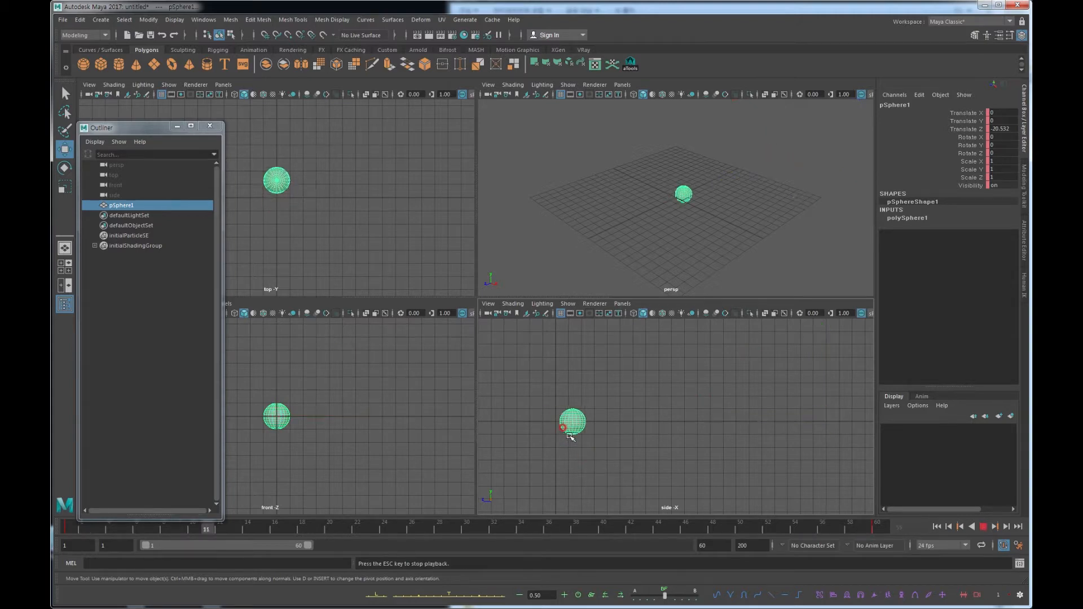
key(Escape)
click(1002, 546)
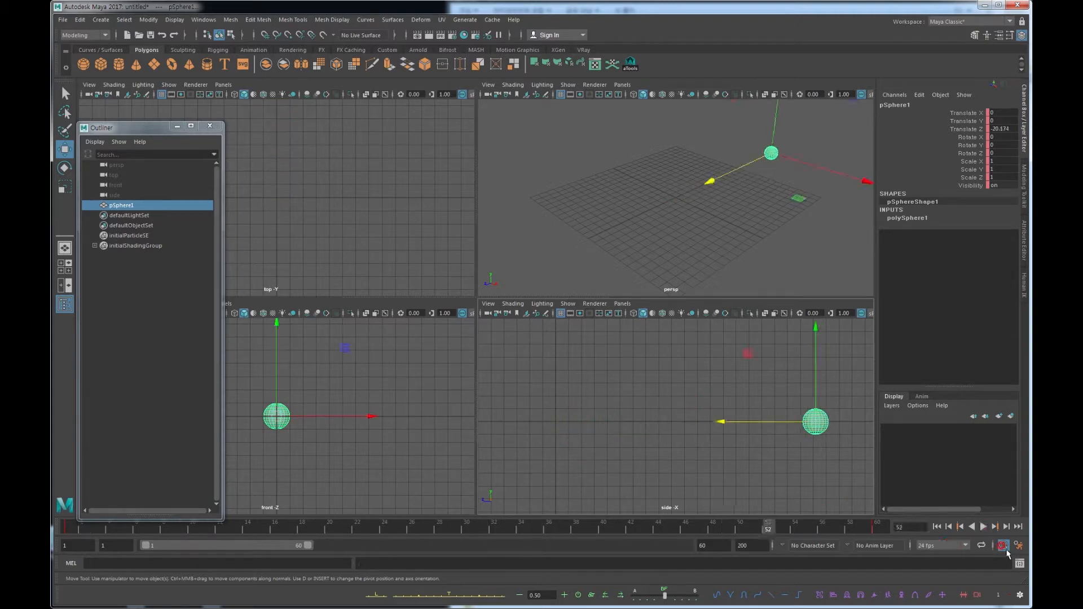
click(1018, 546)
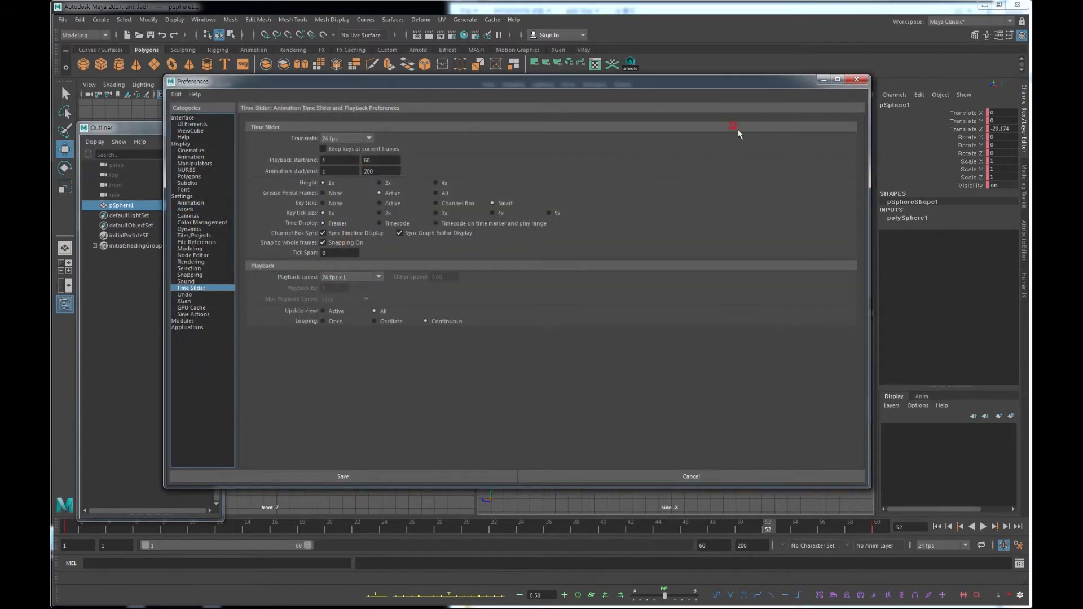
click(856, 81)
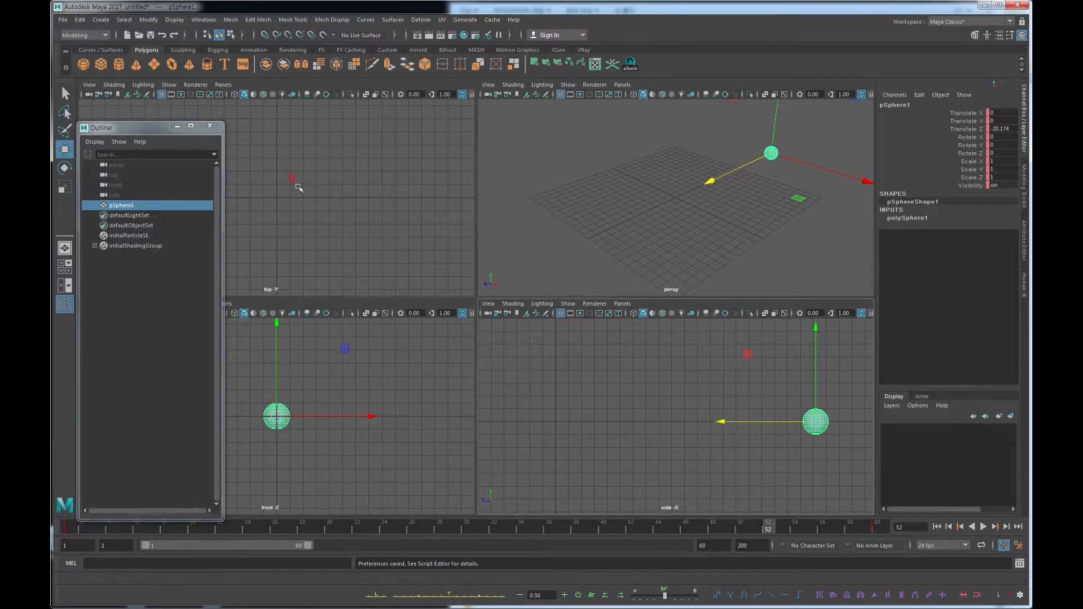
Set the render image size preset to HD 720 in the Render Settings and close them
click(452, 36)
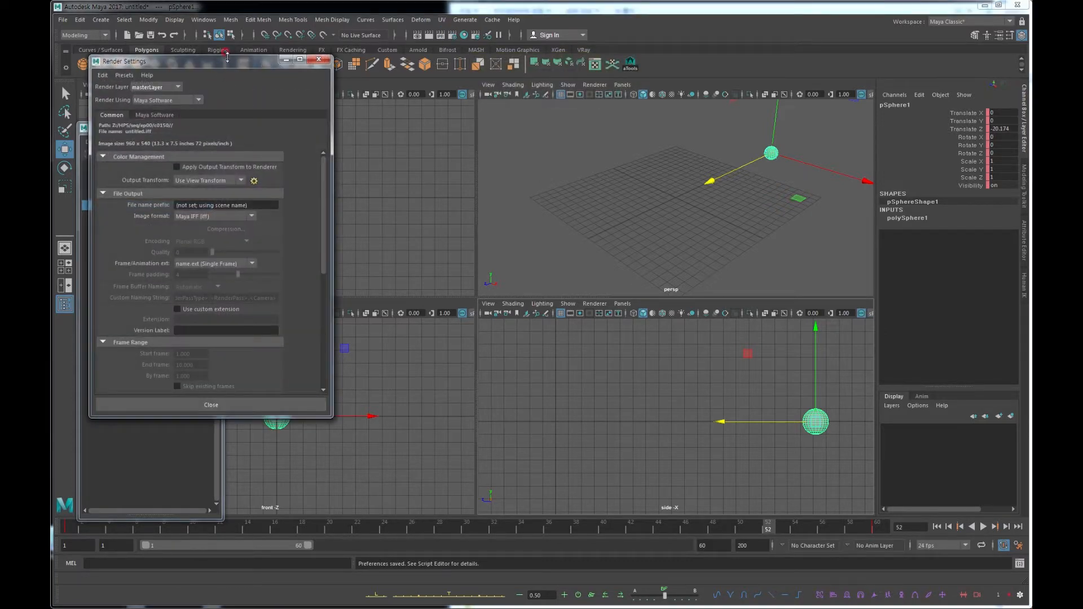
drag(227, 63, 372, 45)
drag(472, 192, 461, 326)
click(343, 299)
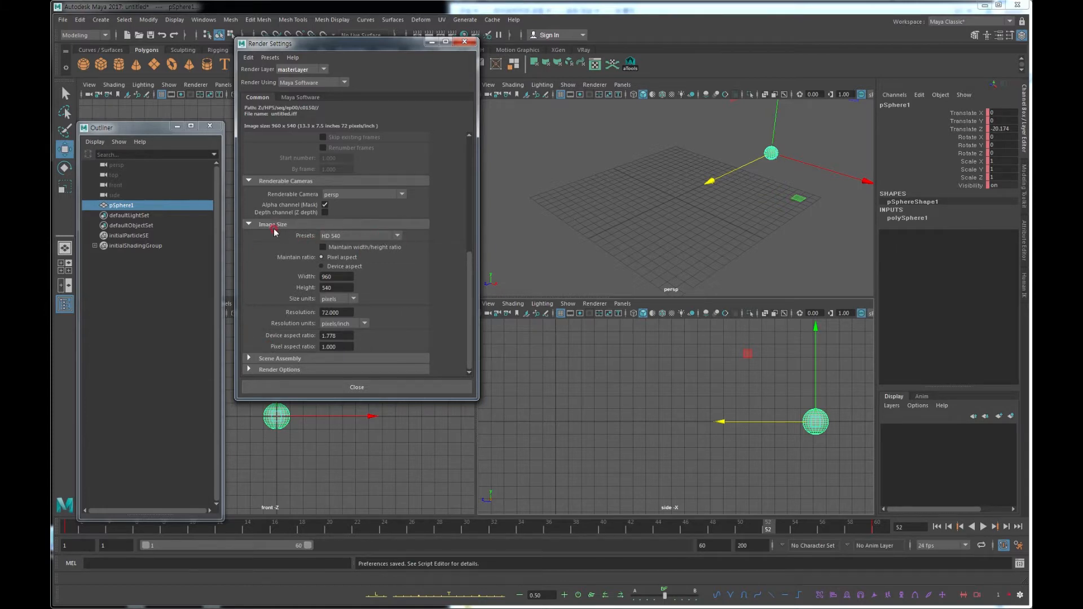
click(396, 236)
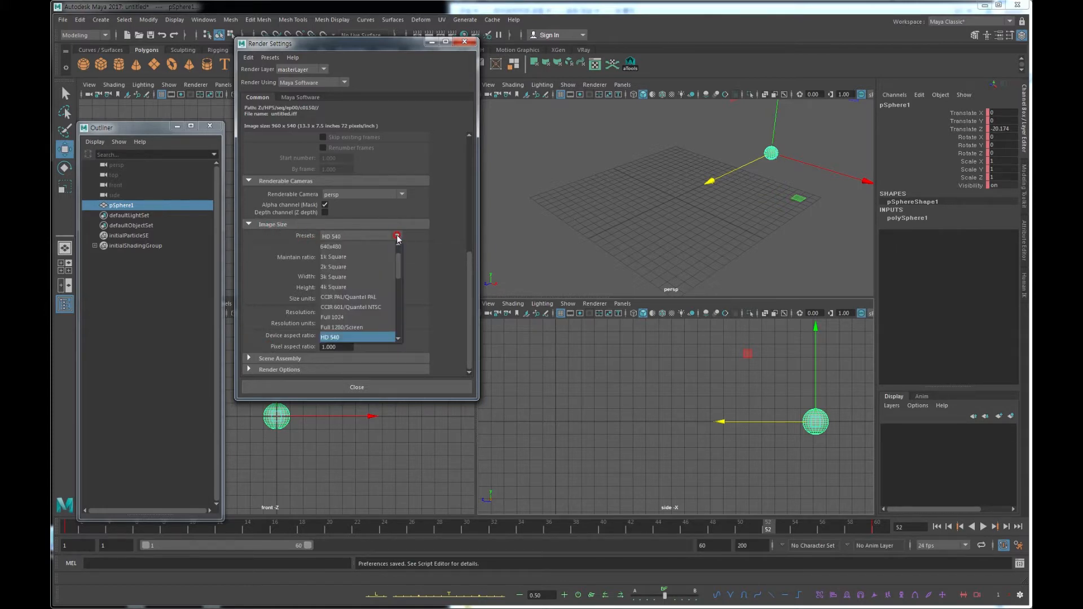
drag(400, 264, 399, 277)
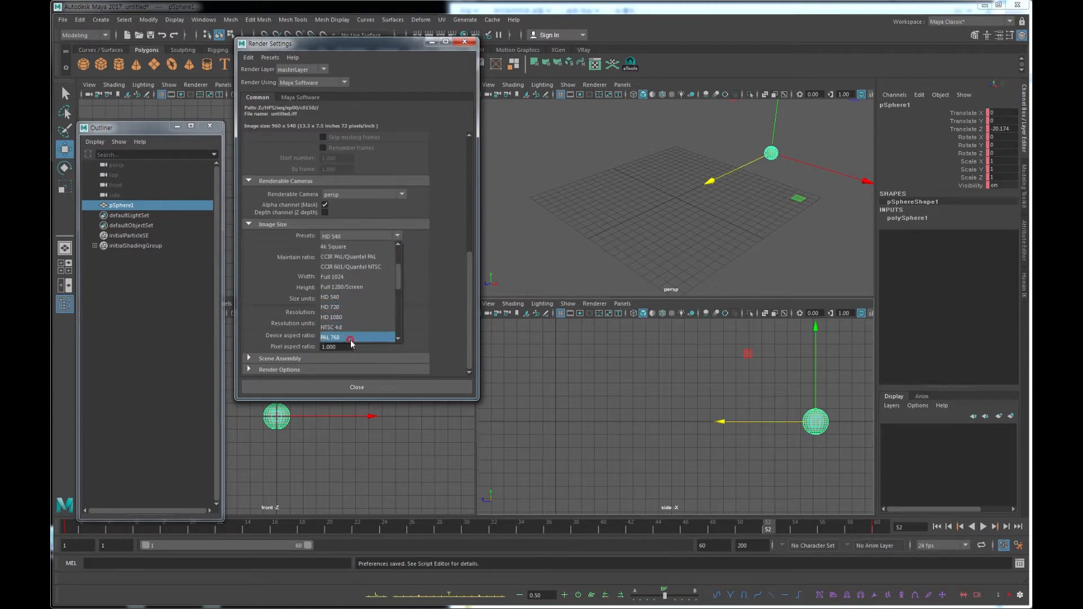
mouse_move(398, 274)
mouse_down()
mouse_move(398, 315)
mouse_move(399, 262)
mouse_move(400, 277)
mouse_up()
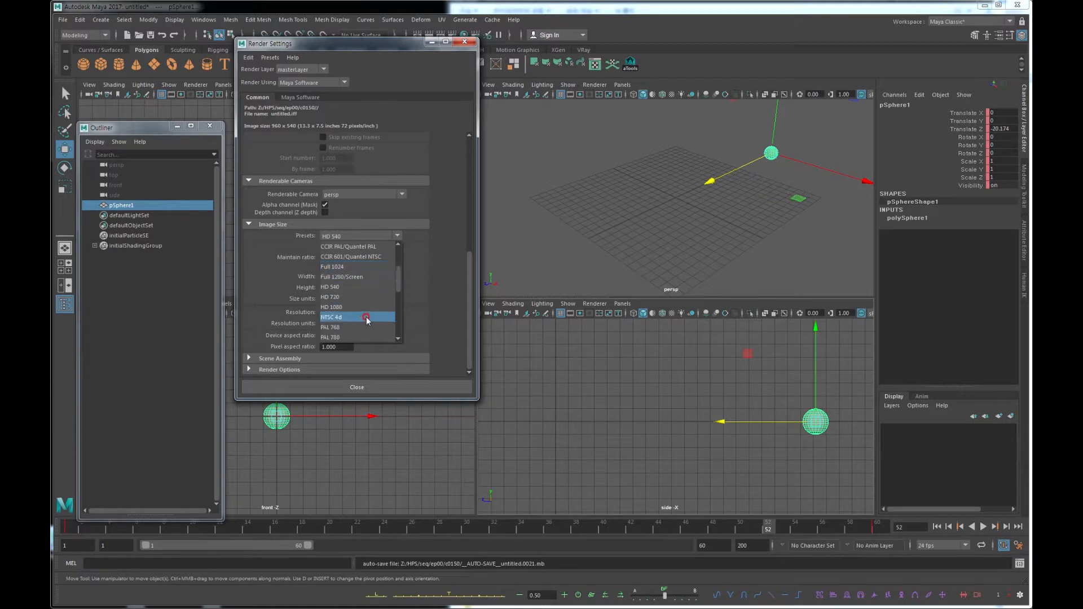
click(342, 309)
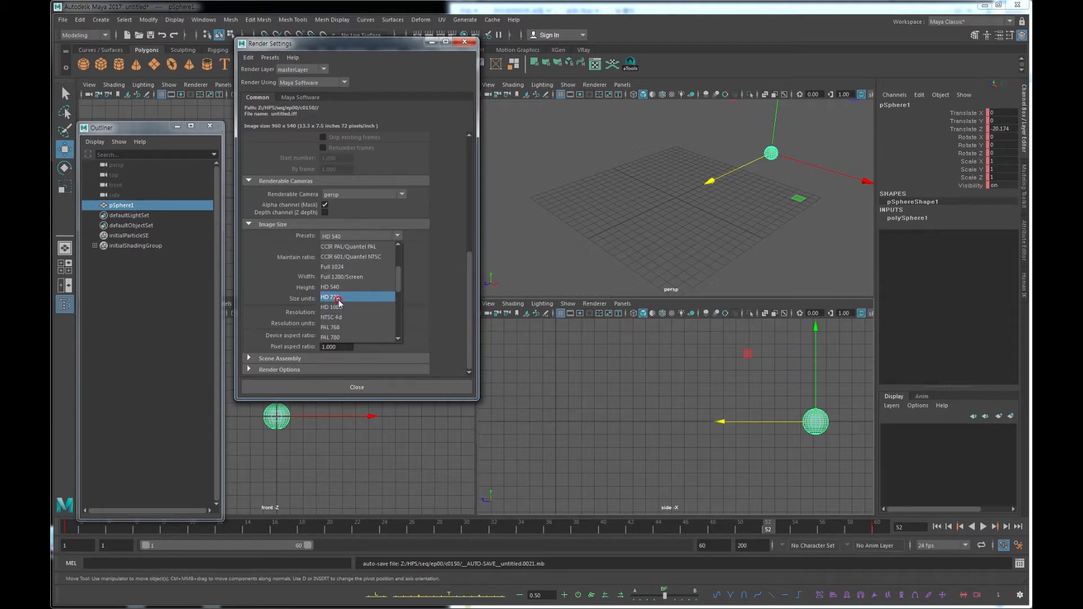
click(336, 302)
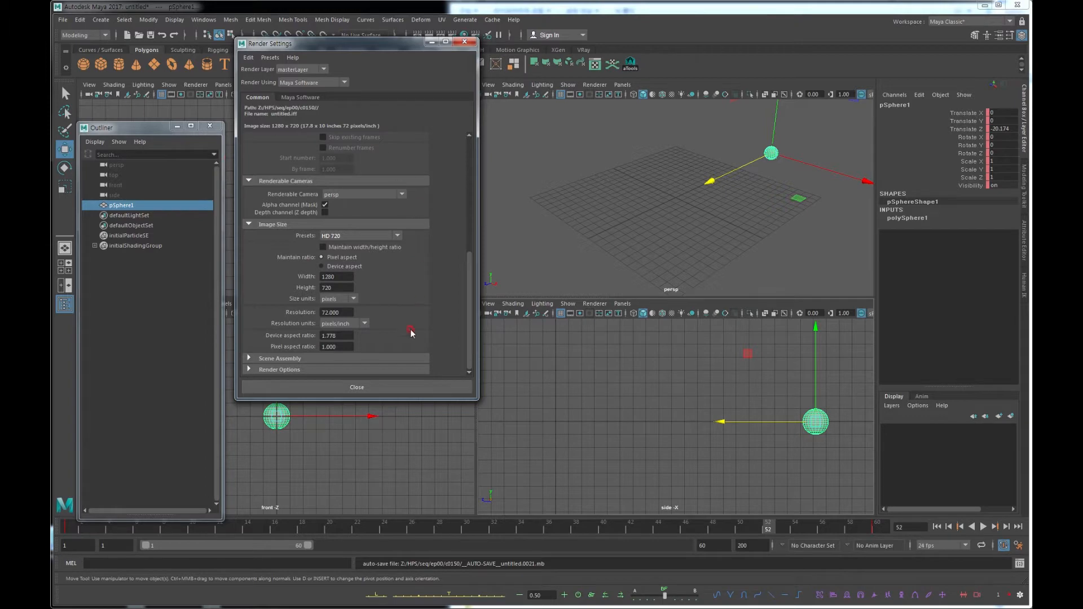
click(363, 387)
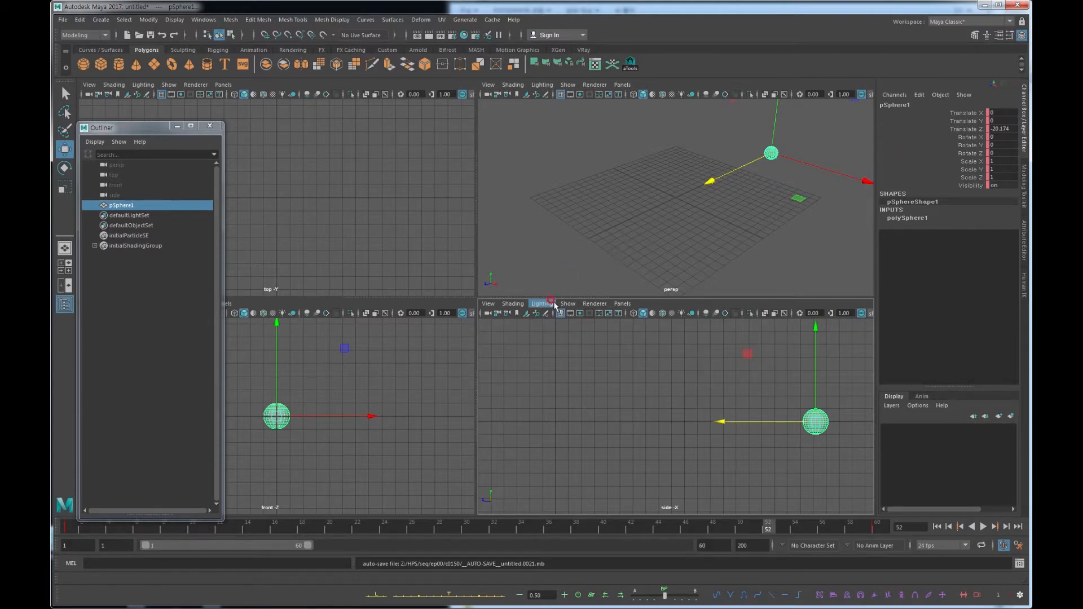
Show the film gate in the persp view and adjust the height of the viewport rows
drag(555, 296, 570, 386)
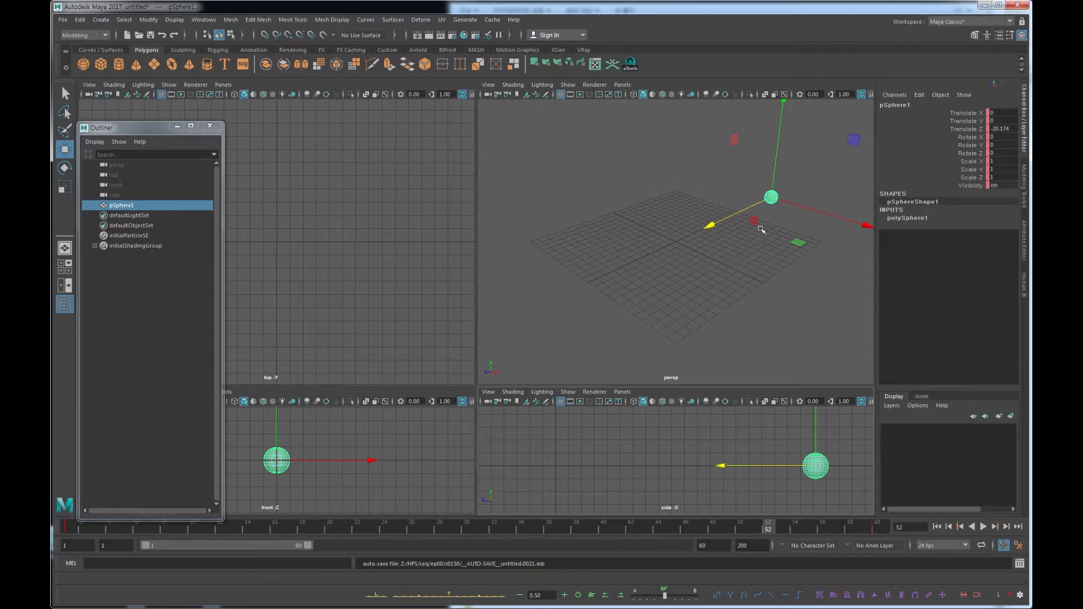
click(570, 94)
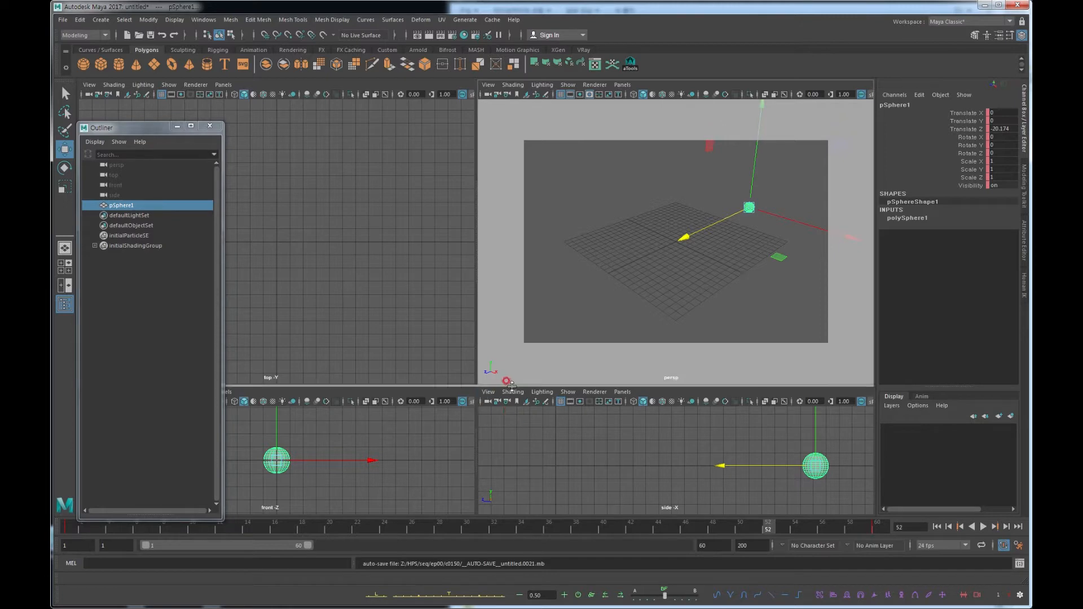
drag(512, 385, 526, 314)
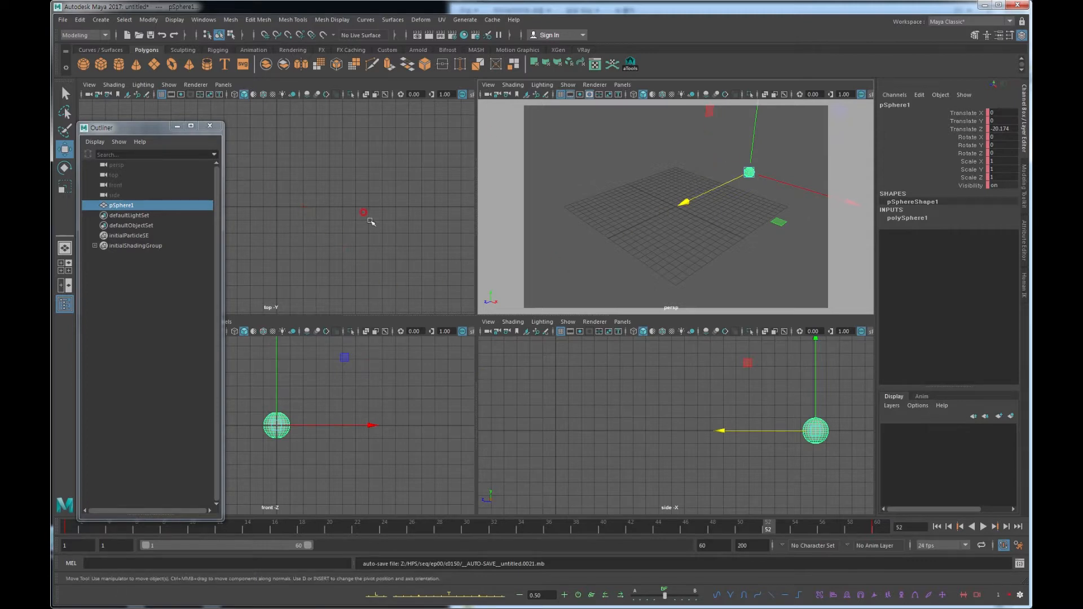
Close the Outliner and open it again
click(210, 126)
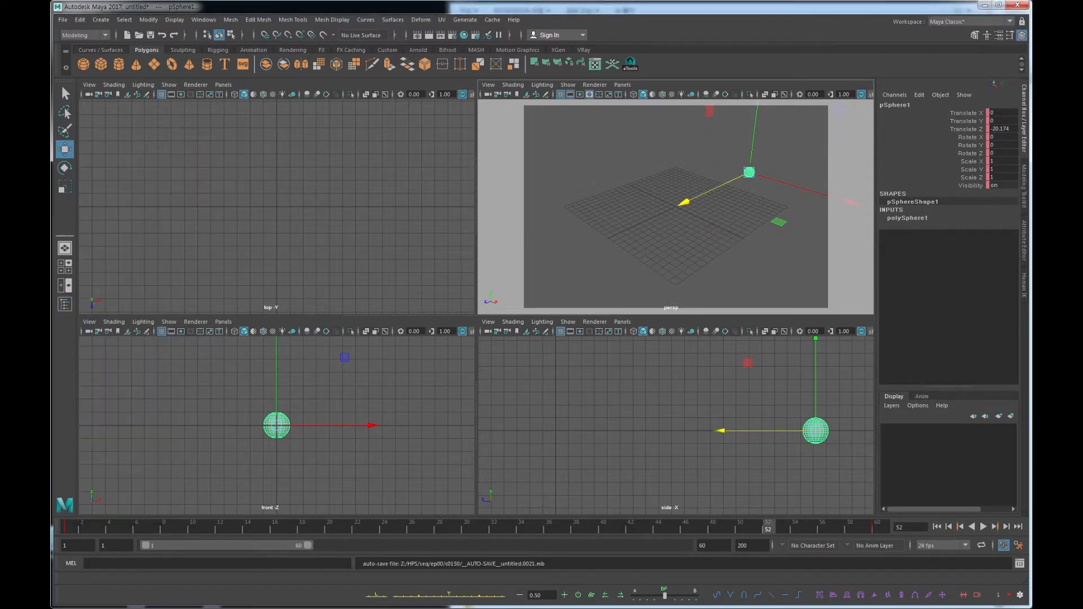
click(204, 20)
click(222, 129)
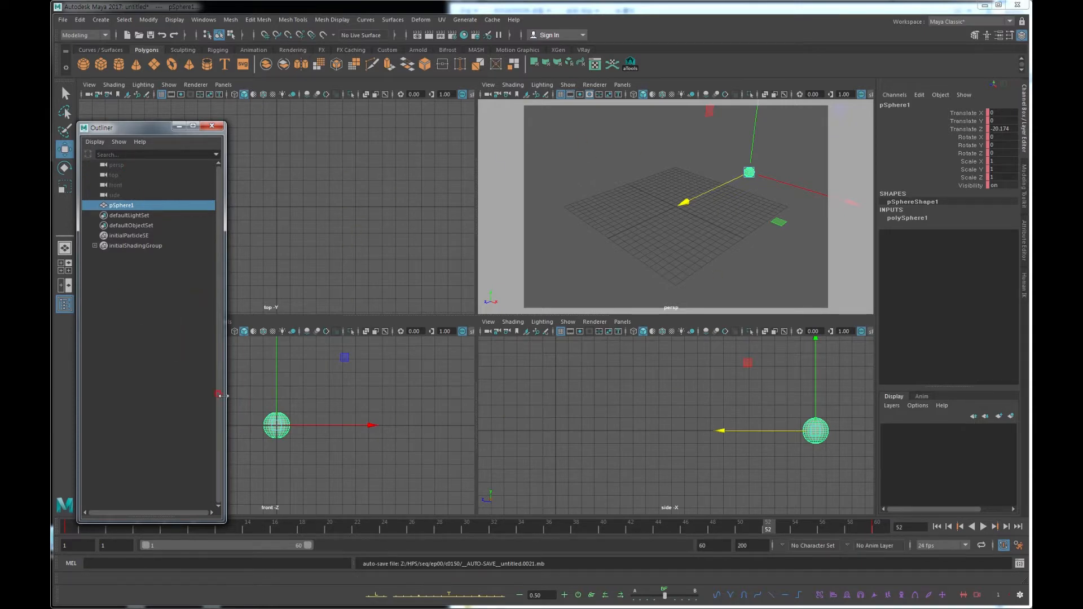
Select pSphere1 and the default cameras one after another in the Outliner to examine their channel values
click(148, 337)
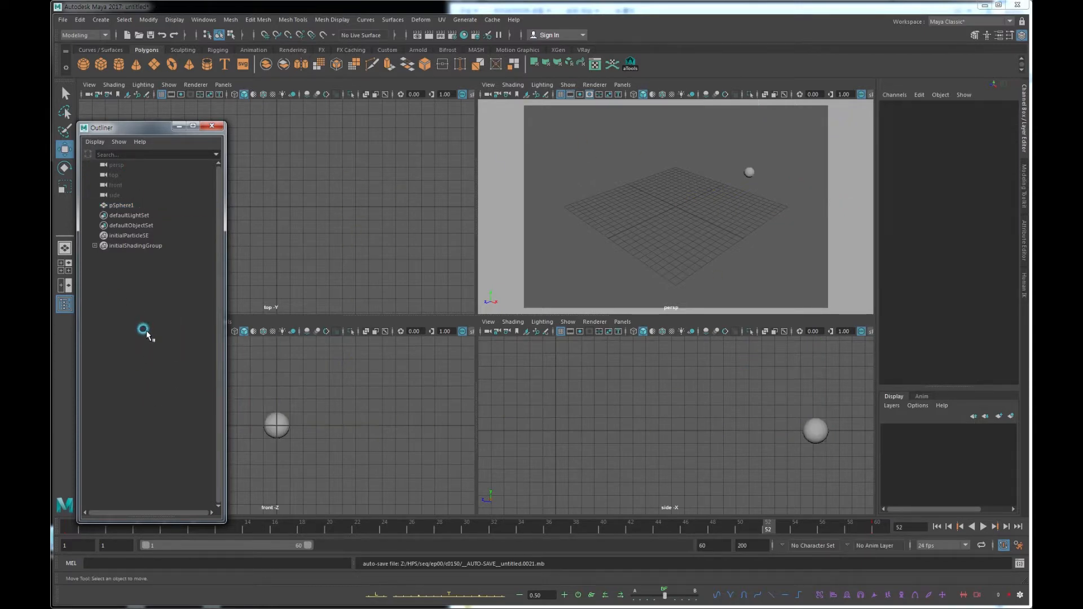
click(119, 206)
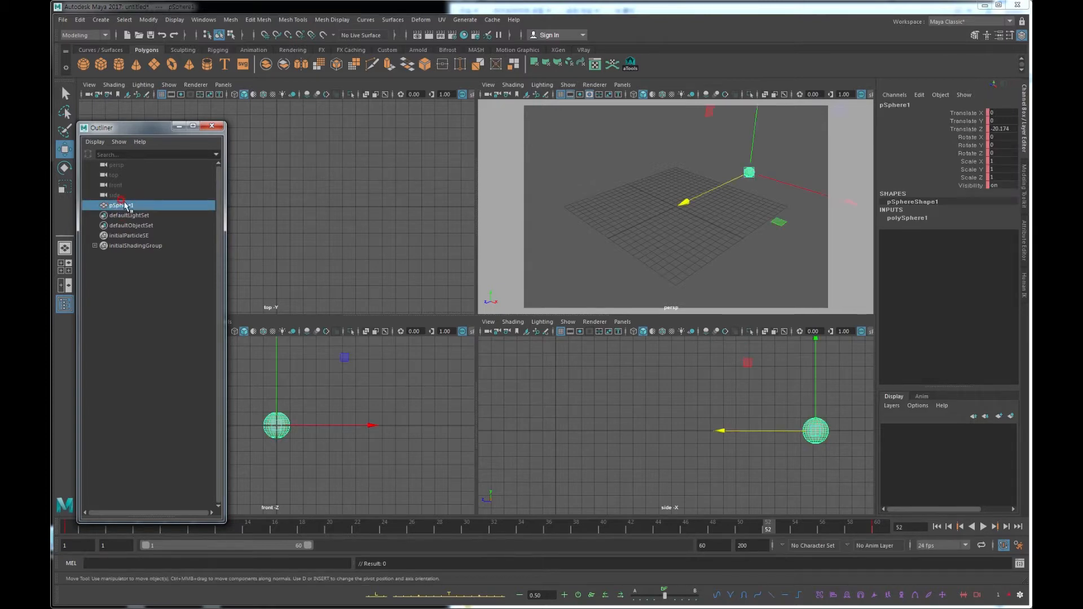
click(109, 193)
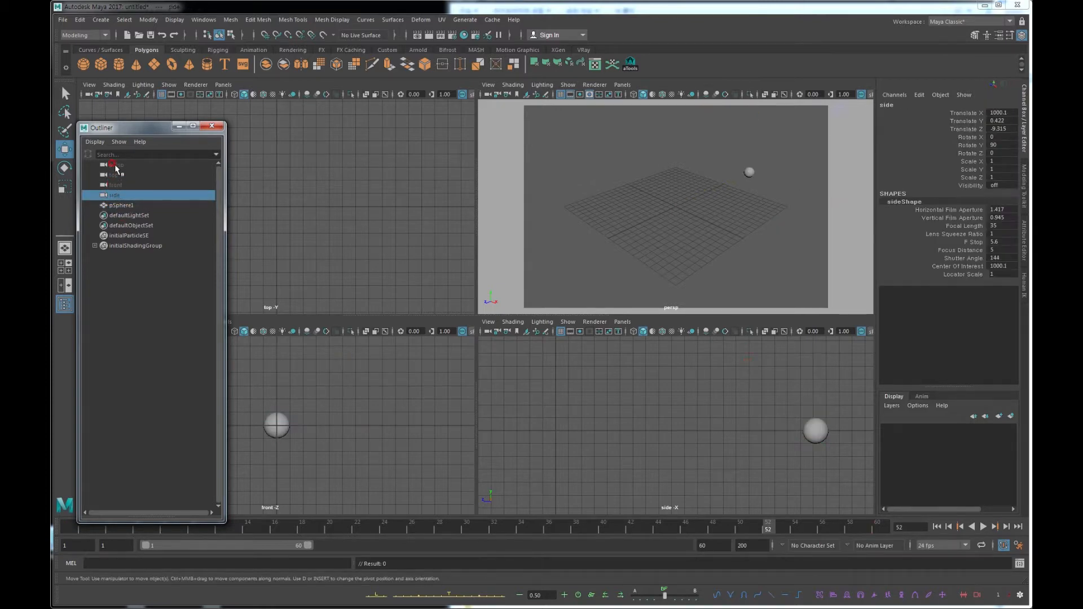
click(118, 168)
key(Down)
key(Down)
key(Down)
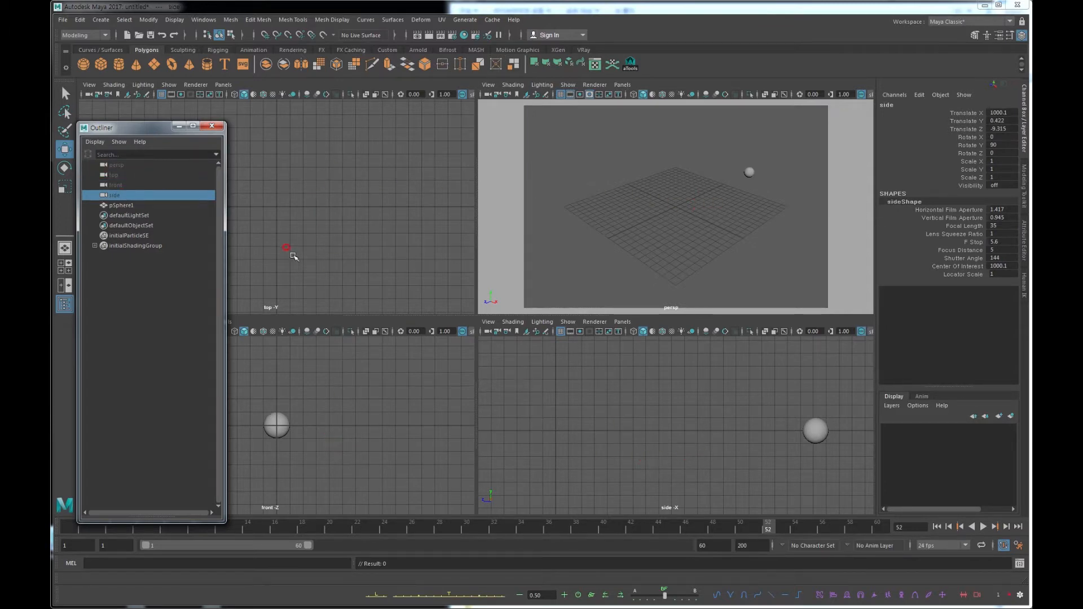
click(116, 166)
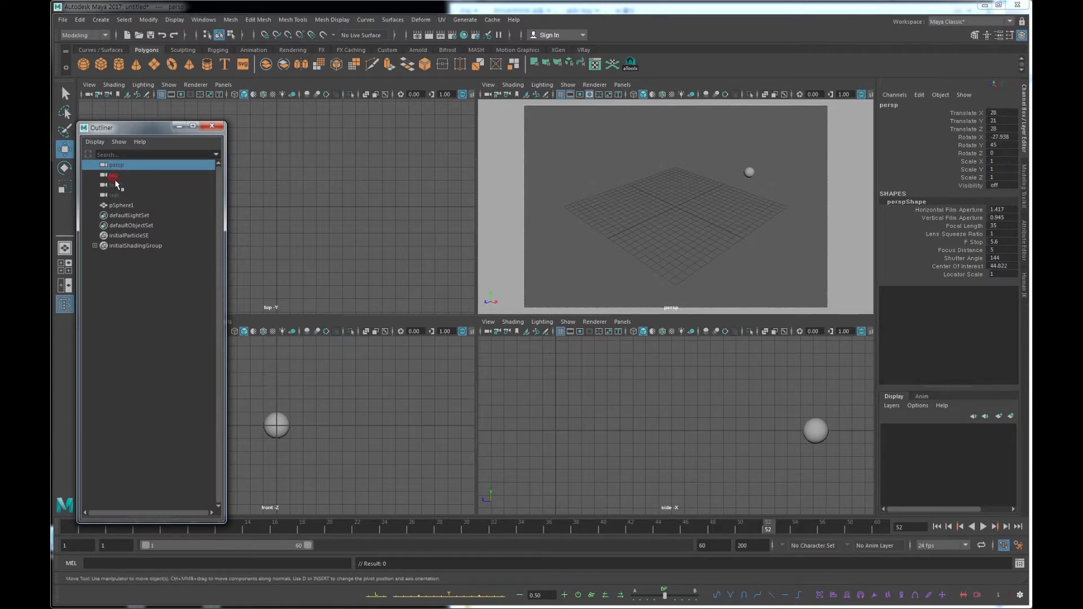
click(113, 175)
Select the persp camera and turn its visibility on
click(115, 165)
click(1005, 187)
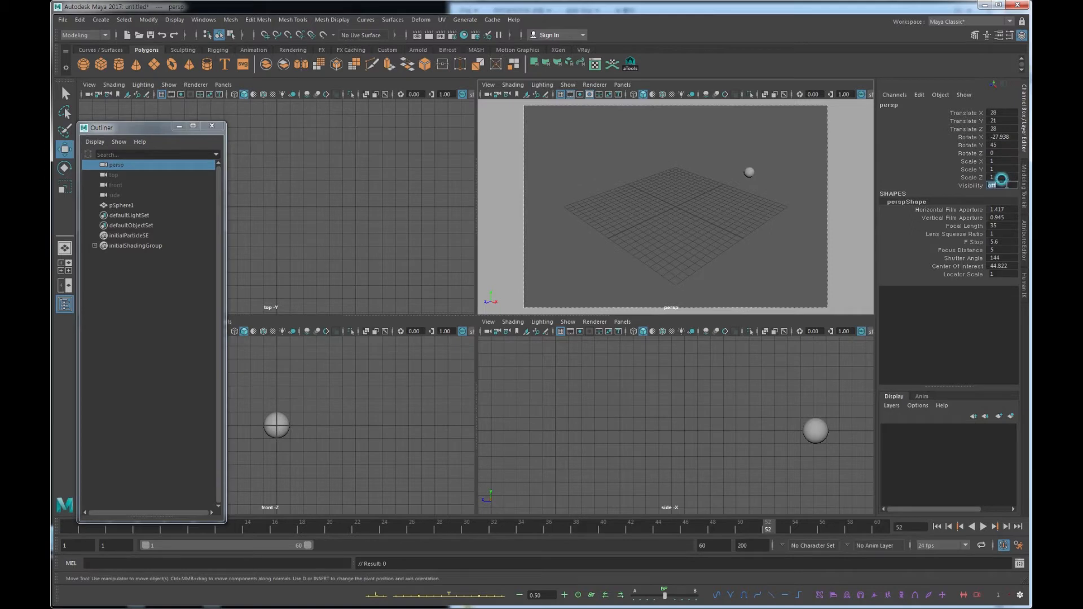
text(1)
key(Return)
Locate the persp camera in the top view and move it along Z to a Translate Z of 30.913
alt+middle_drag(335, 197, 404, 204)
click(124, 167)
click(323, 163)
key(a)
alt+right_drag(440, 194, 350, 210)
alt+middle_drag(284, 226, 424, 193)
alt+right_drag(417, 193, 278, 227)
alt+middle_drag(353, 194, 344, 144)
scroll(369, 224, down, 4)
scroll(361, 230, down, 3)
scroll(362, 206, up, 4)
scroll(393, 194, up, 3)
middle_drag(392, 194, 244, 187)
scroll(350, 196, up, 1)
alt+middle_drag(350, 197, 433, 175)
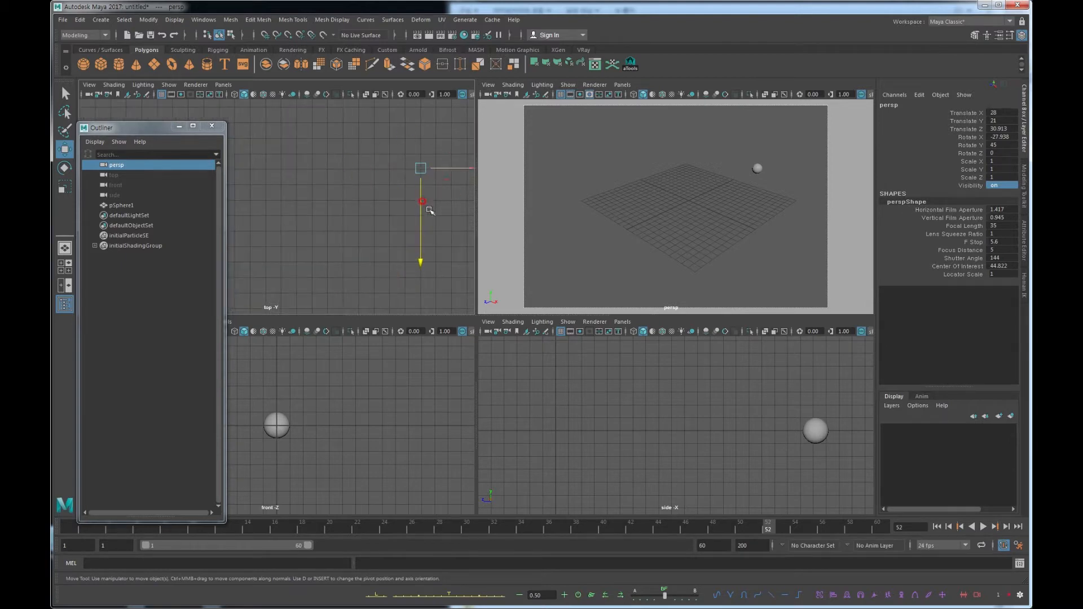
Turn the persp camera's visibility off and back on by entering 0 and 1
click(1006, 185)
text(0)
key(Return)
click(970, 186)
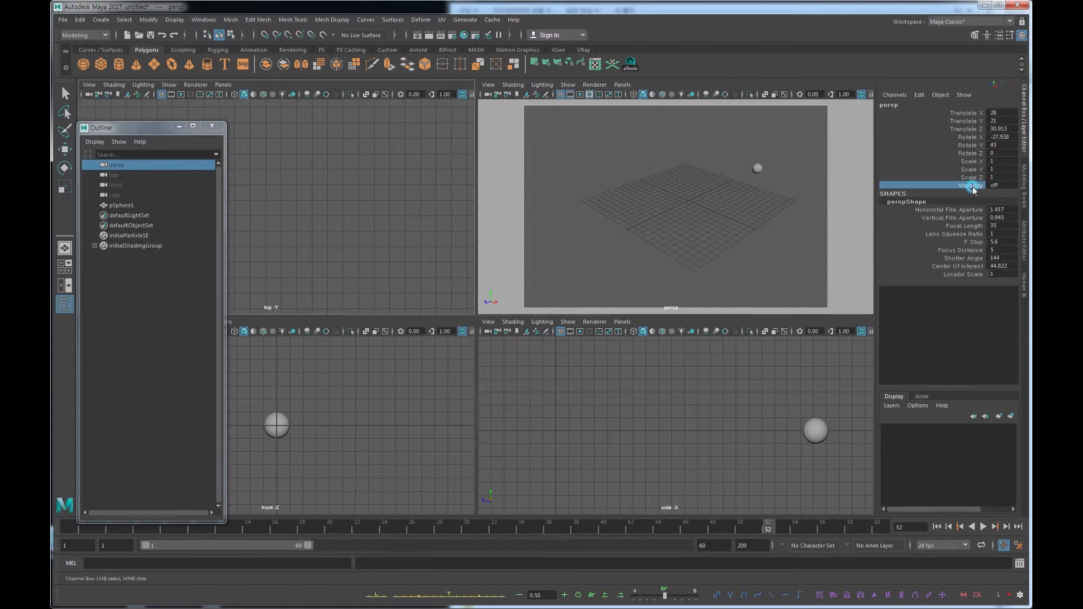
click(1003, 185)
text(1)
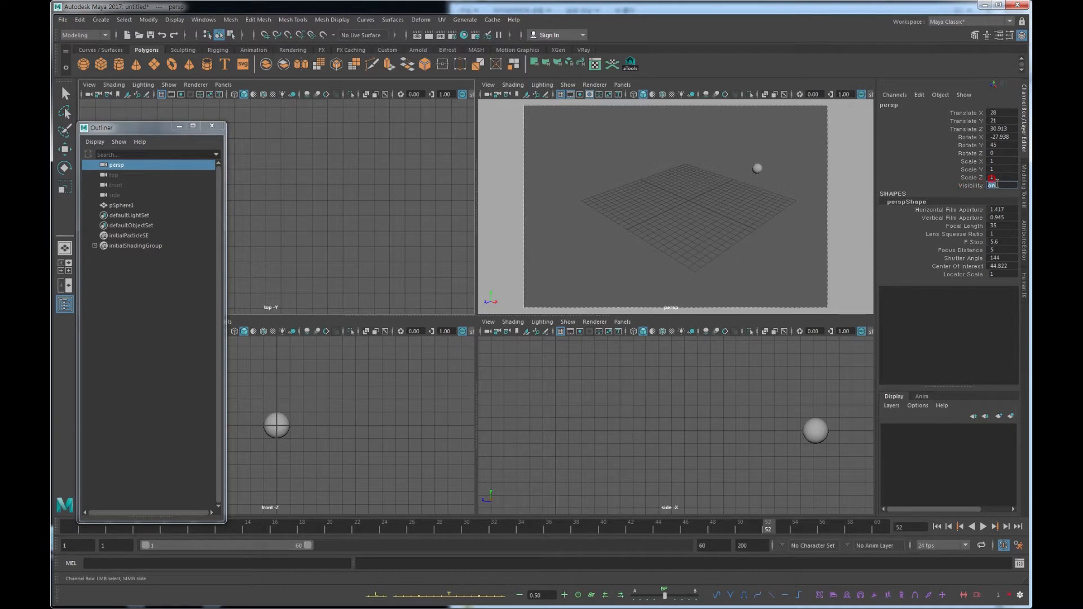
key(Return)
Switch the persp camera's Visibility channel off by sliding its value in the viewport
click(969, 185)
mouse_move(677, 197)
middle_down()
mouse_move(684, 207)
mouse_move(816, 202)
middle_up()
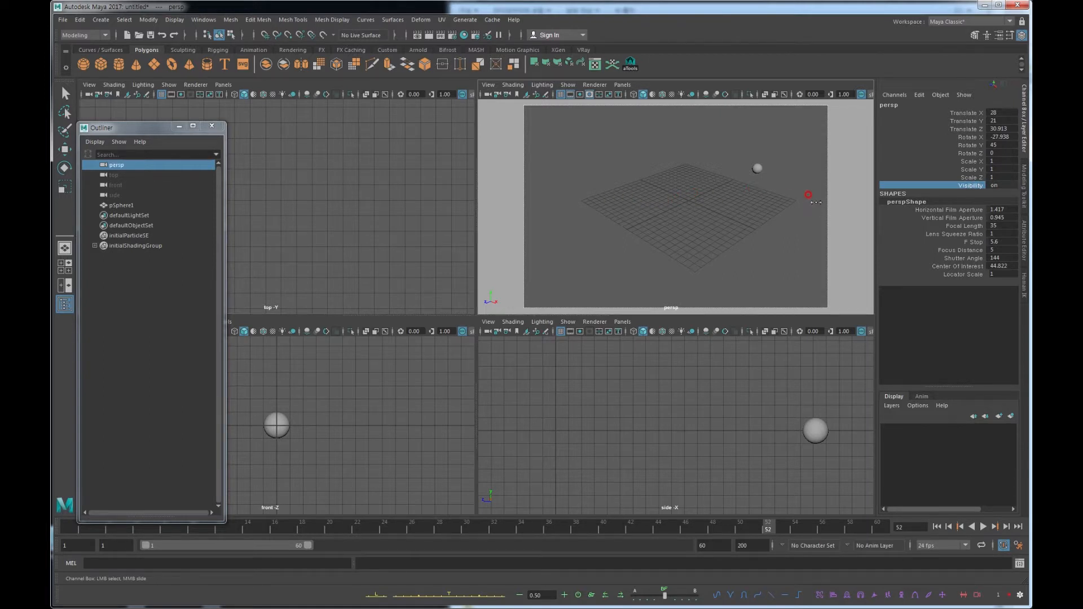
middle_drag(648, 211, 648, 210)
Reposition the persp camera with the channel slider to Translate X 33.547, Y 24.065 and Z 22.253
click(971, 113)
middle_drag(632, 195, 660, 196)
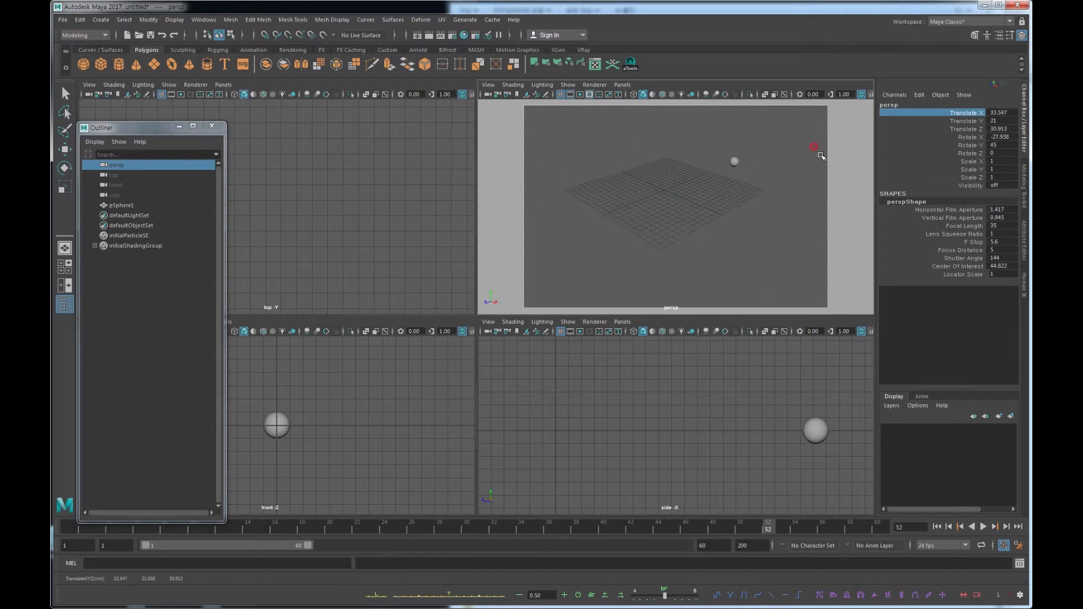
click(962, 121)
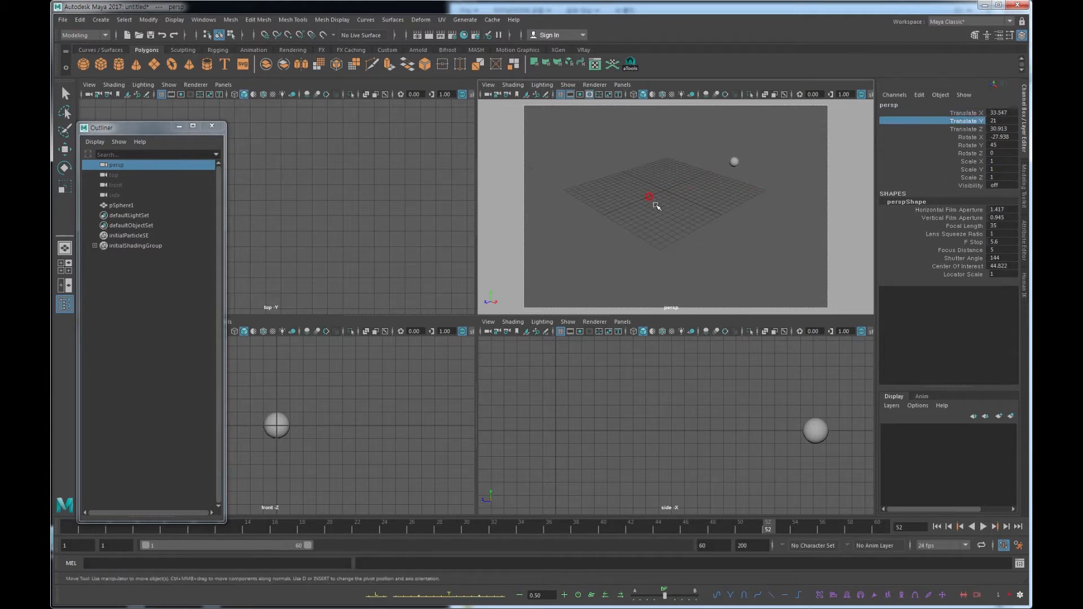
mouse_move(656, 206)
middle_down()
mouse_move(777, 189)
mouse_move(549, 201)
mouse_move(736, 172)
mouse_move(766, 187)
mouse_move(563, 198)
mouse_move(570, 189)
middle_up()
click(971, 129)
middle_drag(778, 198, 684, 213)
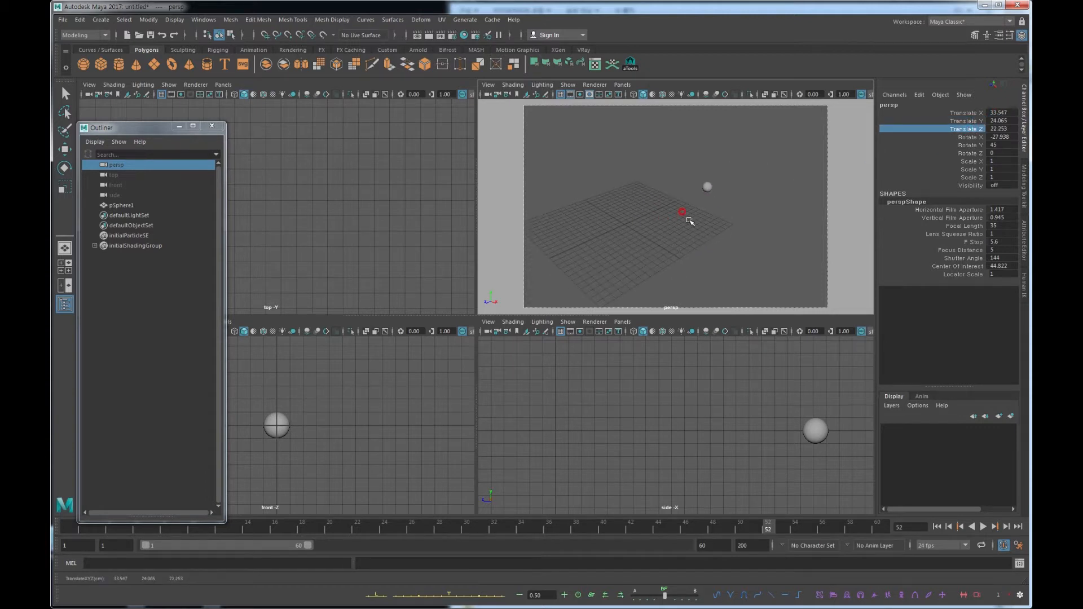
click(965, 113)
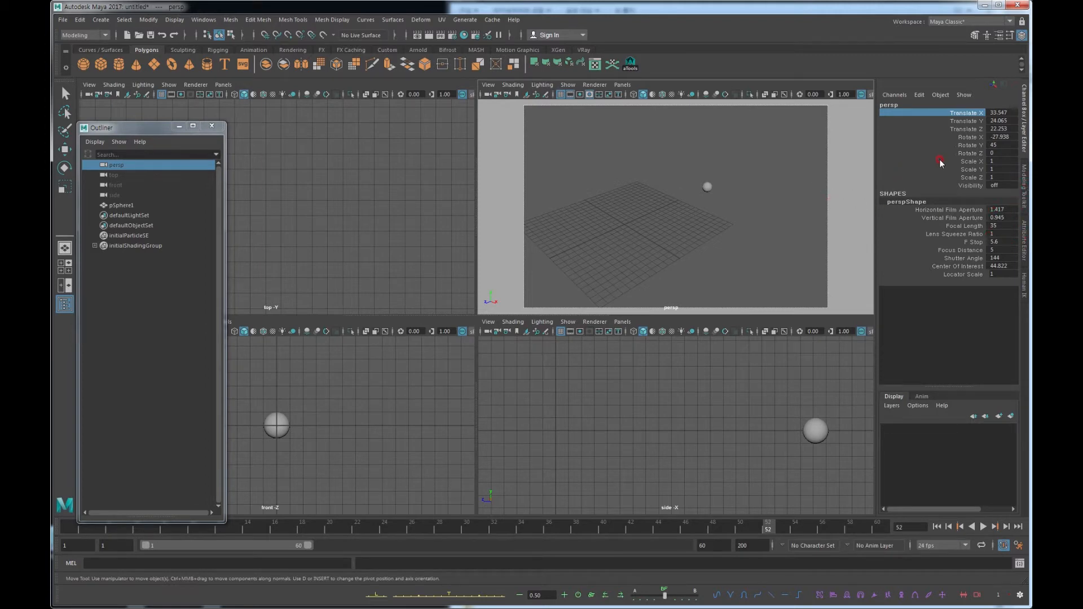
Open the persp camera's attributes and expand its Display Options section
click(110, 164)
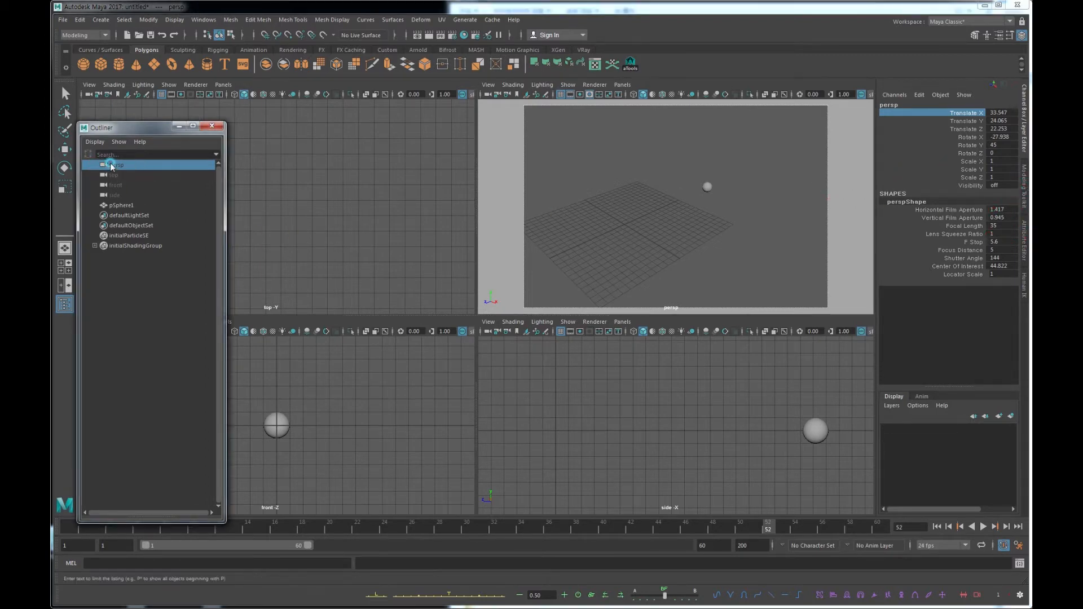
key(ctrl+a)
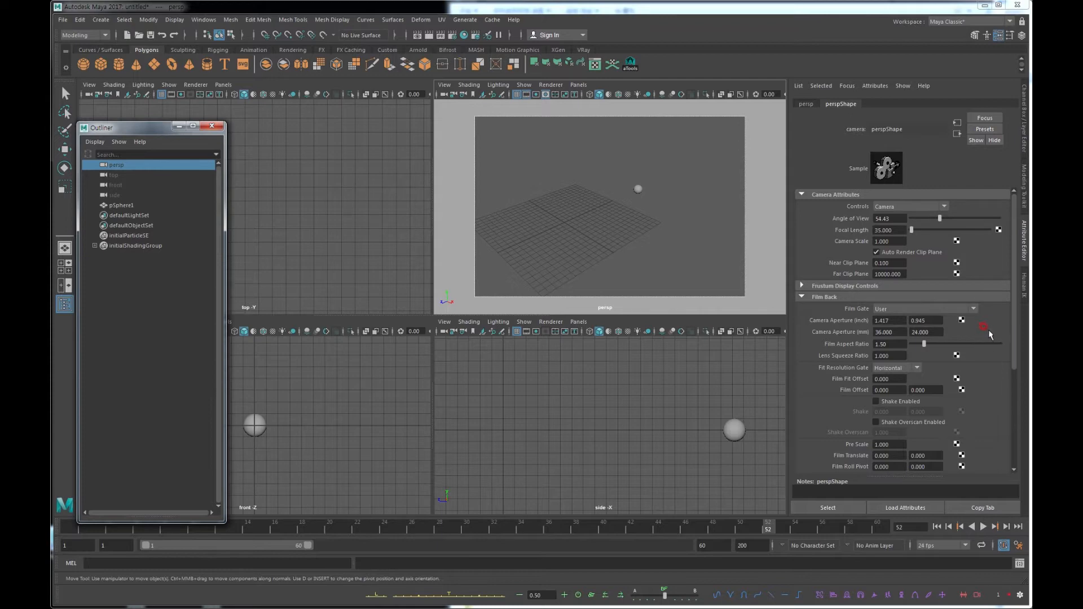
drag(1018, 314, 1024, 402)
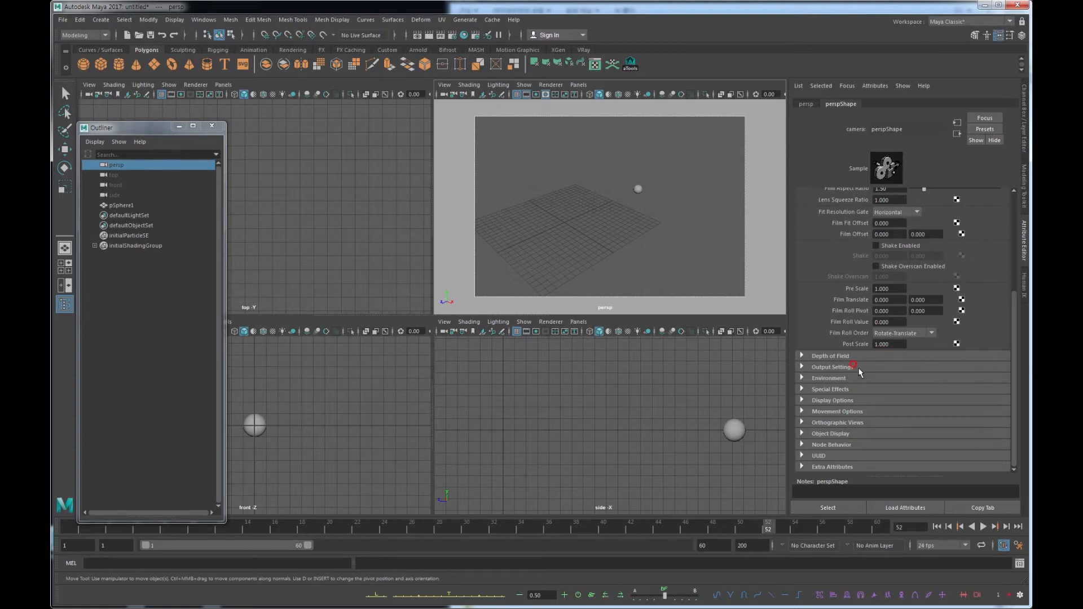
click(840, 400)
scroll(899, 359, down, 3)
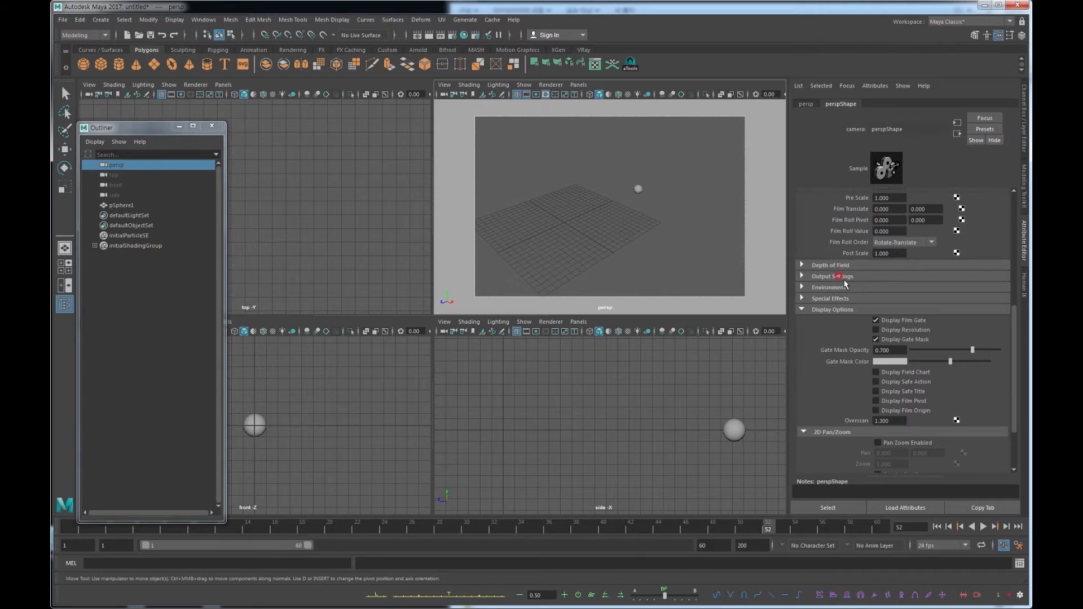
Set the persp camera's Gate Mask Opacity to 0.366 and make the Gate Mask Color slightly darker
drag(972, 350, 931, 355)
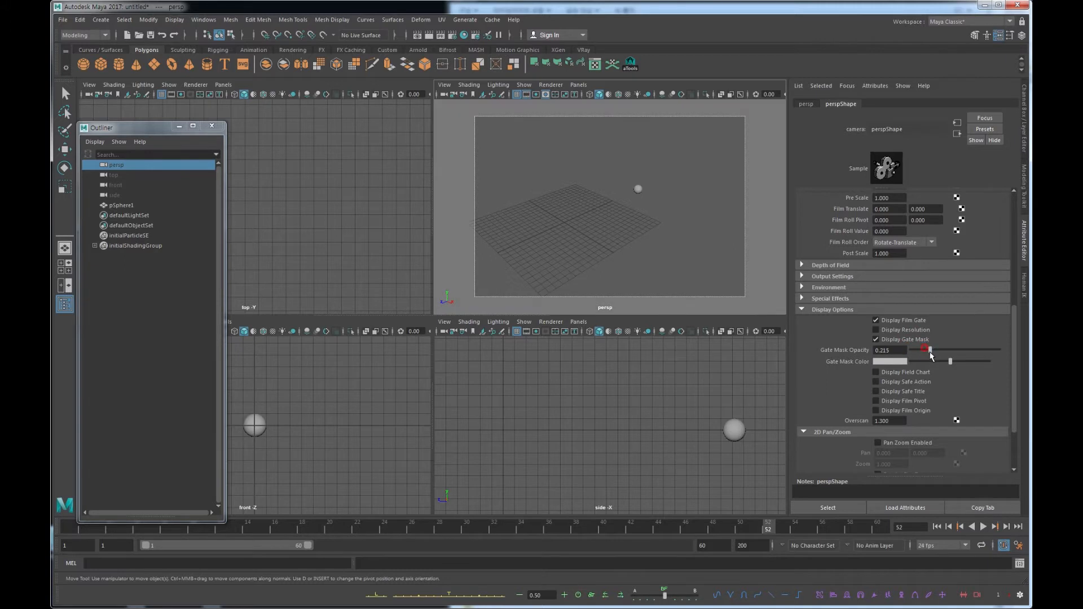
alt+middle_drag(557, 200, 540, 193)
mouse_move(931, 350)
mouse_down()
mouse_move(1002, 354)
mouse_move(938, 359)
mouse_up()
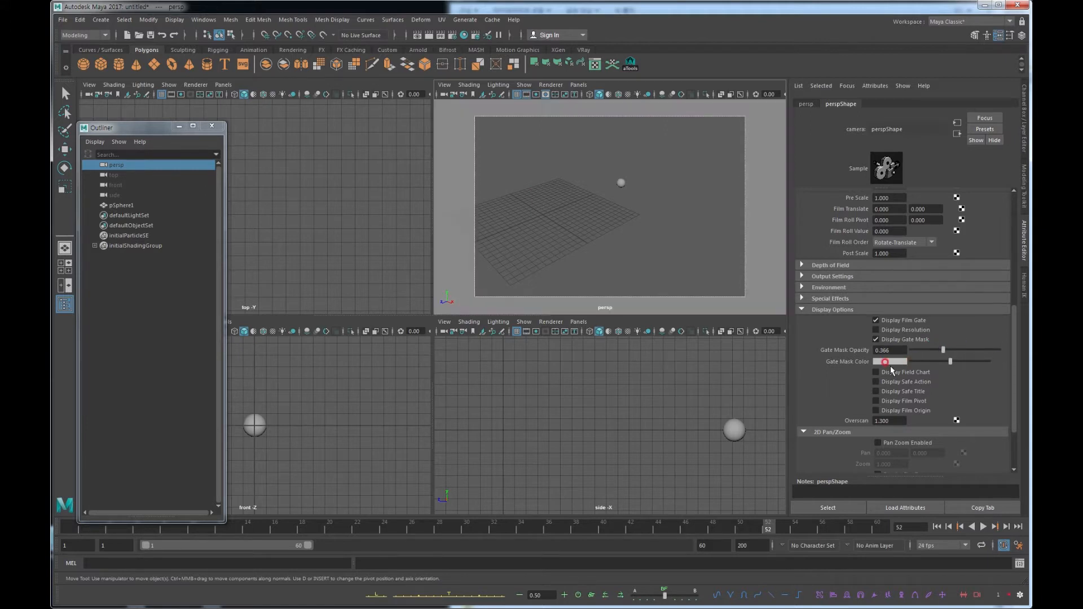
mouse_move(950, 362)
mouse_down()
mouse_move(969, 362)
mouse_move(912, 364)
mouse_move(950, 371)
mouse_up()
Try the Display Safe Action and Display Safe Title guides together and separately, ending with only Safe Title on
click(920, 391)
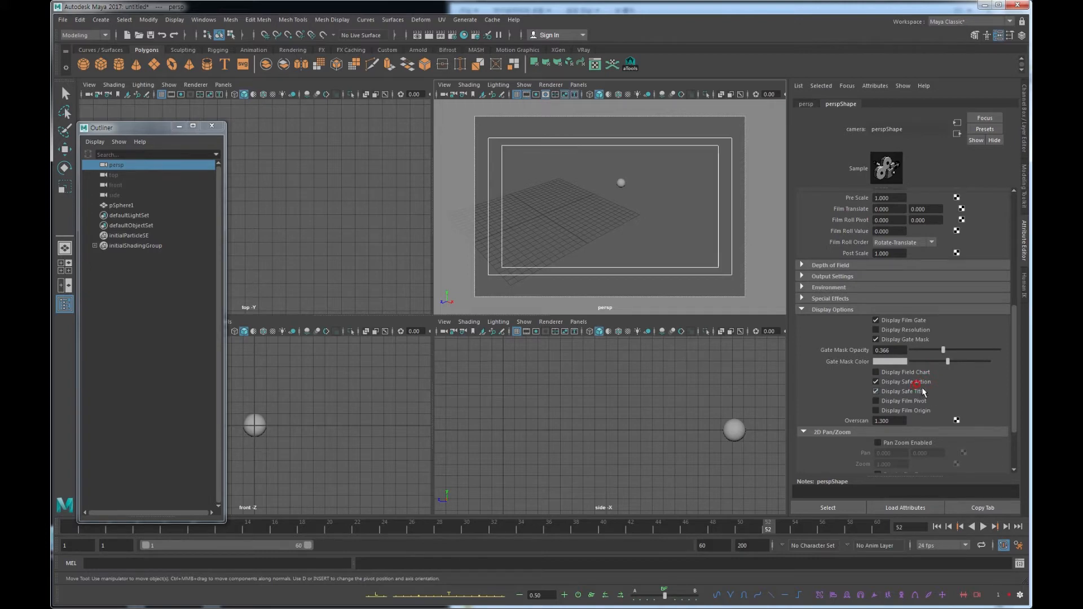
click(912, 388)
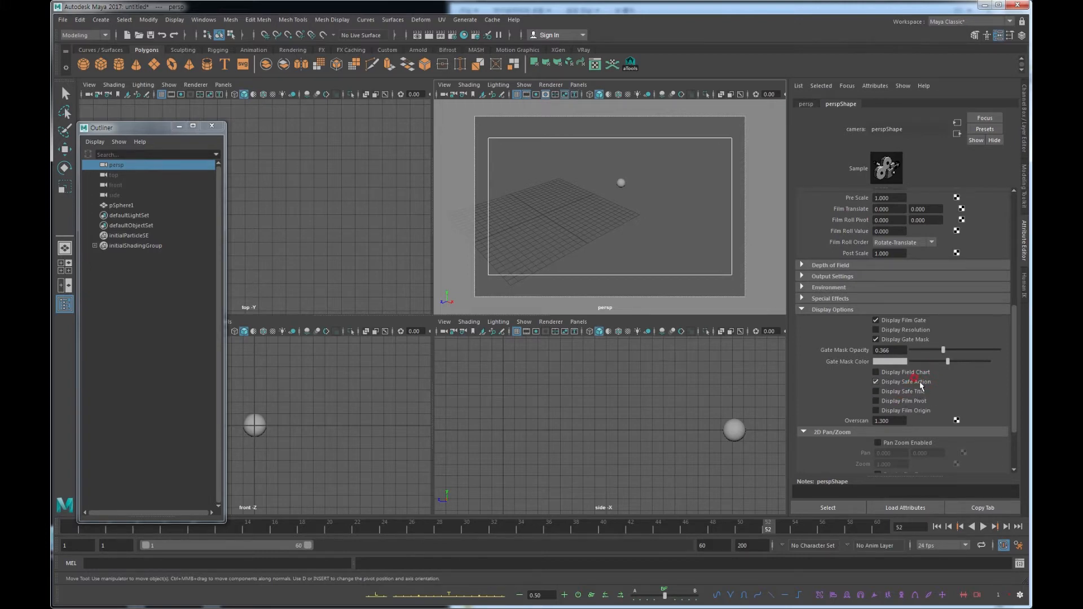
click(909, 382)
click(906, 390)
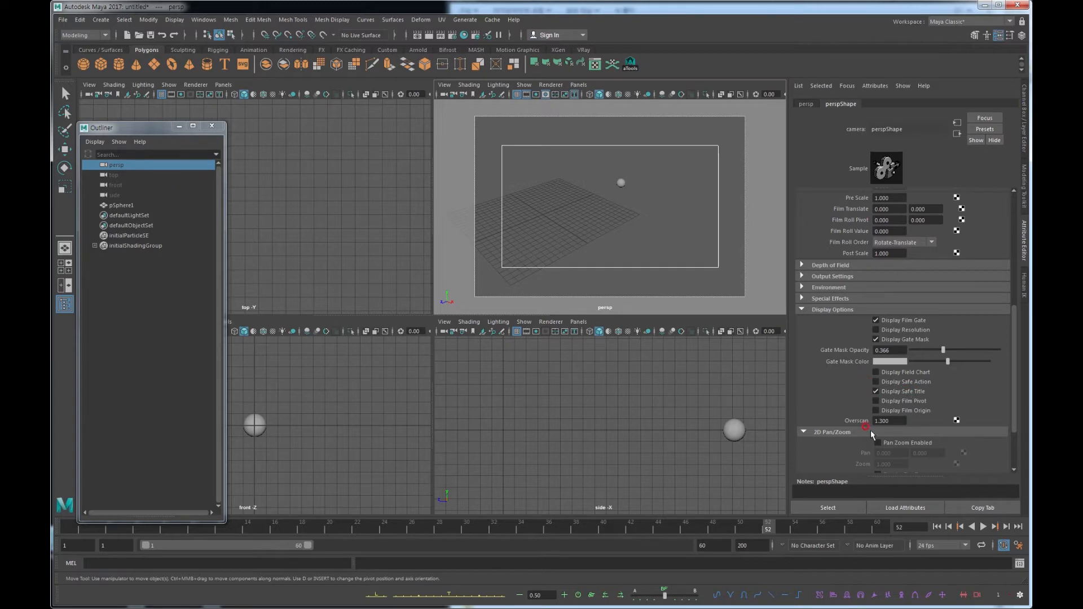
Try Overscan values of 1 and 1.1 on the persp camera and return it to 1.3
click(891, 420)
text(1)
key(Return)
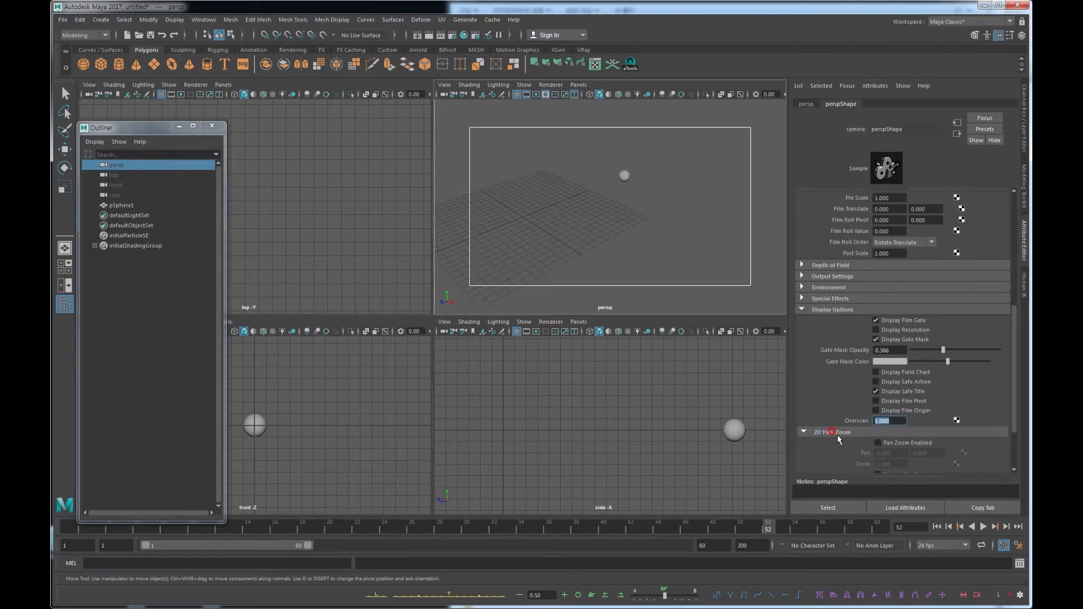
text(1.1)
key(Return)
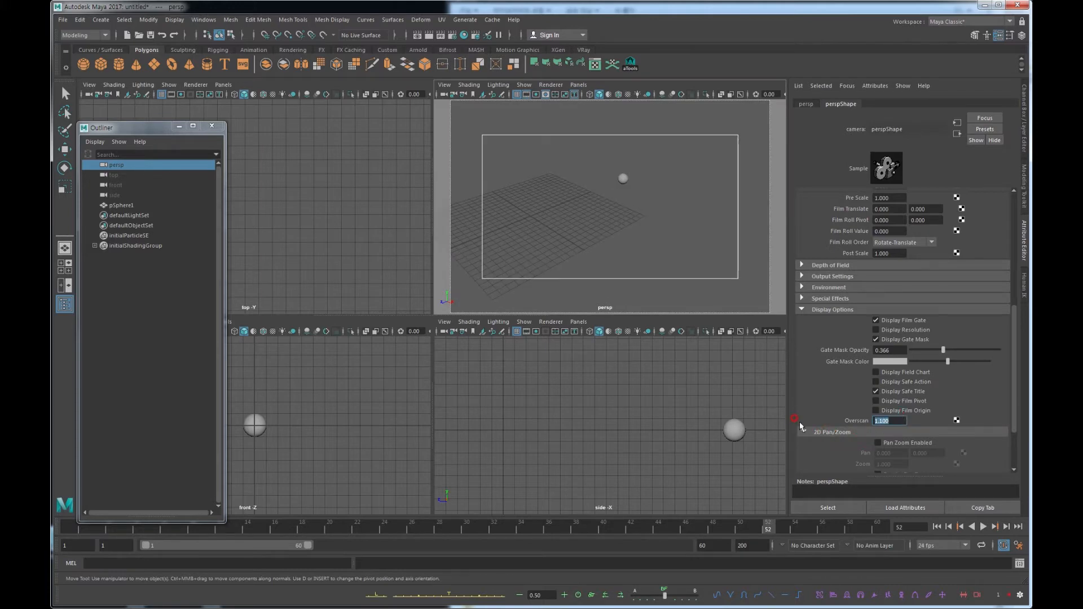
text(1.3)
key(Return)
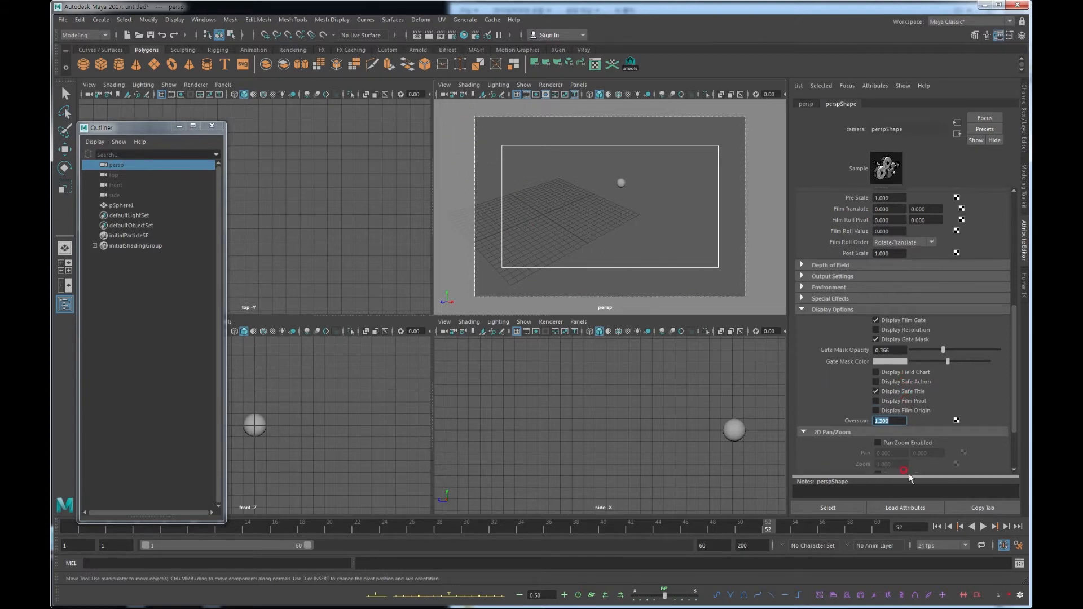
Toggle Display Safe Action and Display Safe Title to compare the guides, and switch both off
click(887, 384)
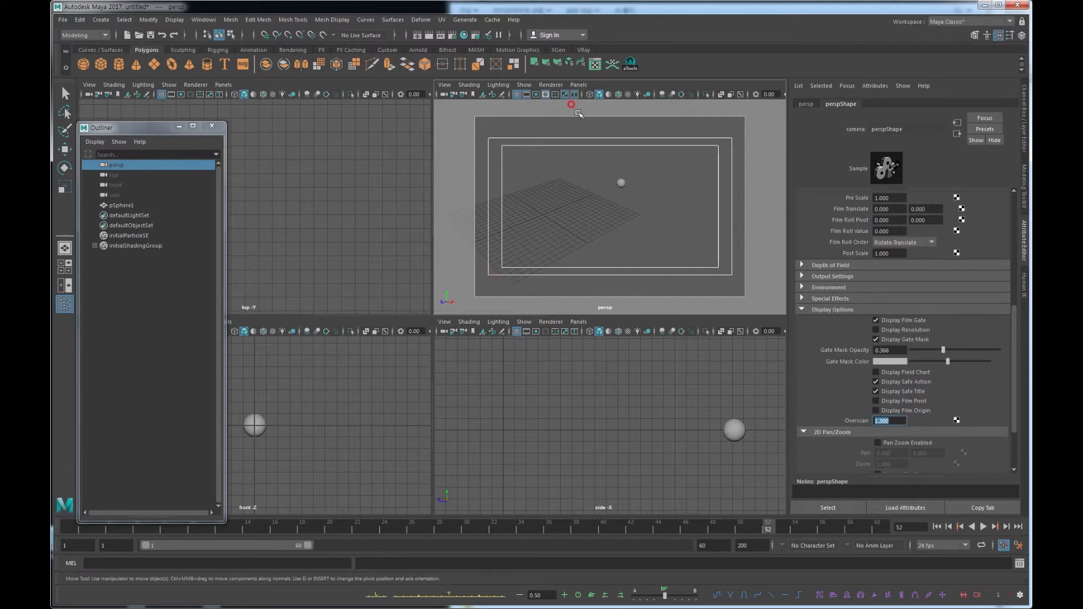
click(896, 382)
click(901, 391)
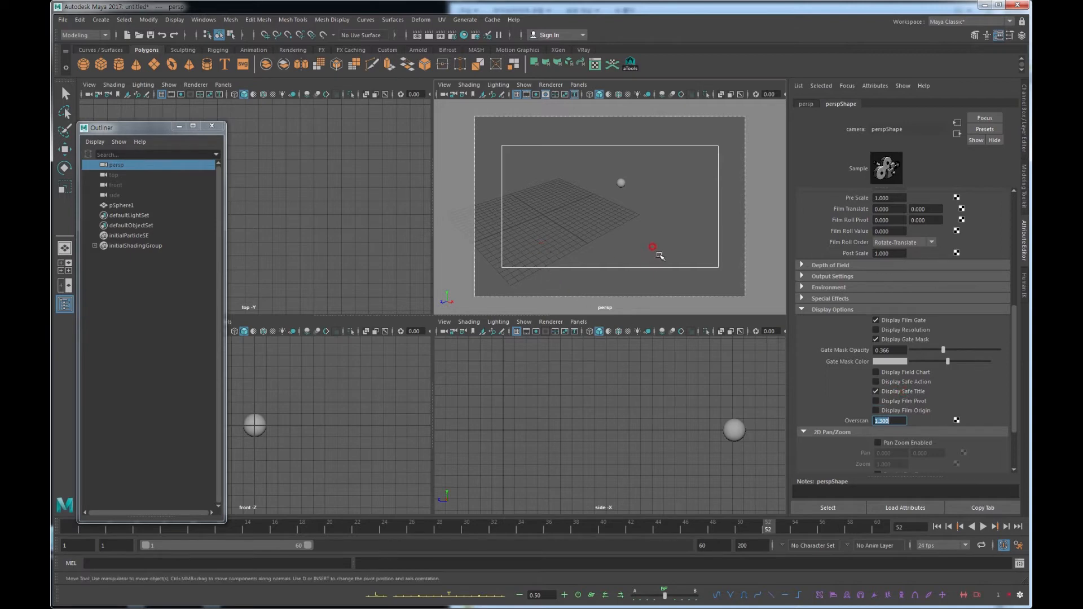
click(907, 391)
click(876, 382)
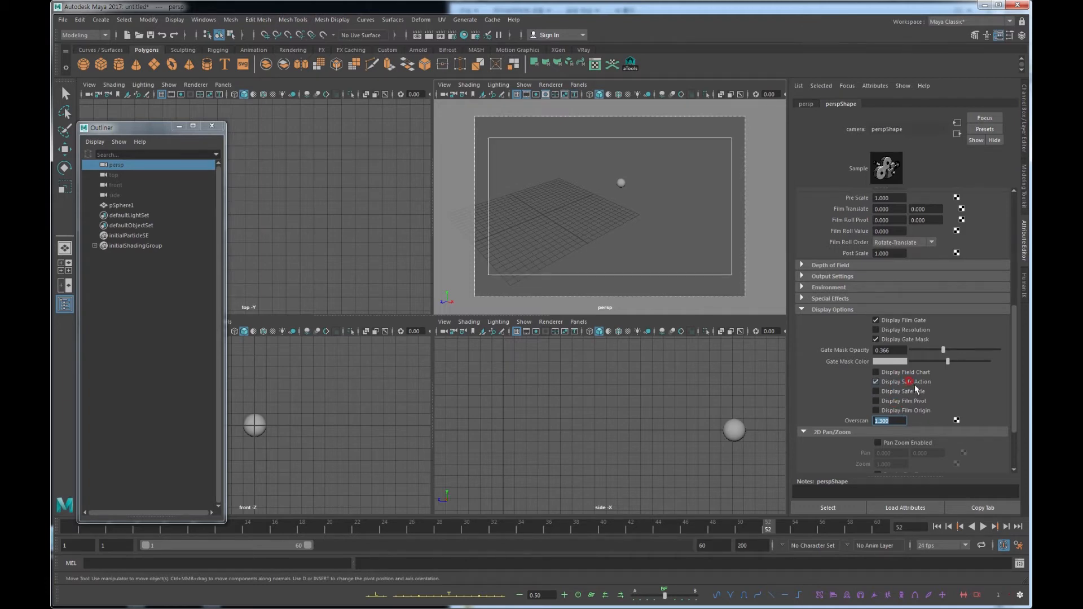
click(914, 384)
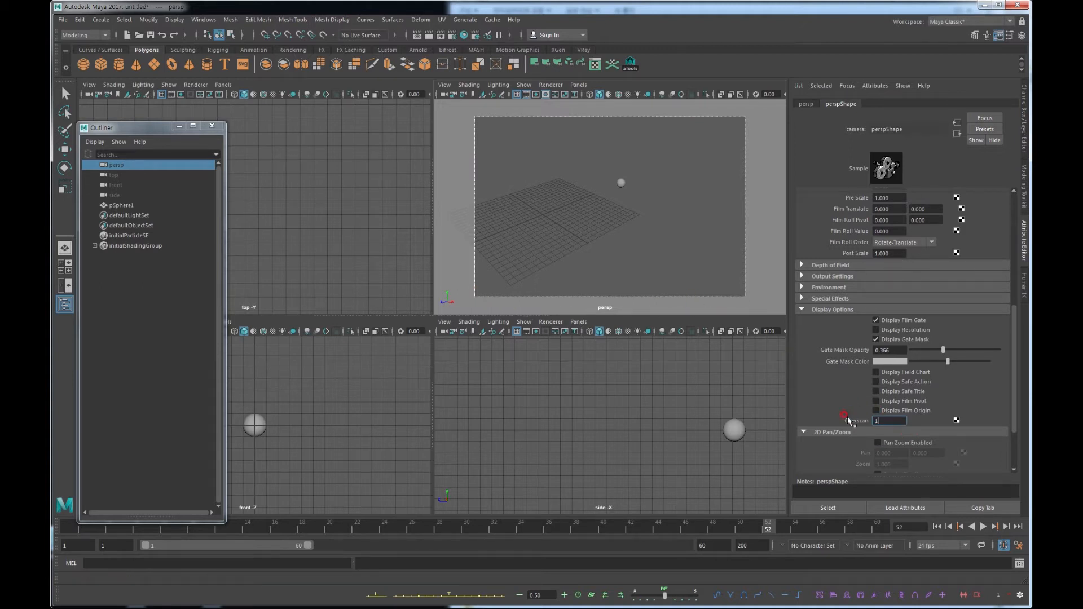
Set Overscan to 1, turn on Display Safe Action, and briefly toggle Display Field Chart
key(Return)
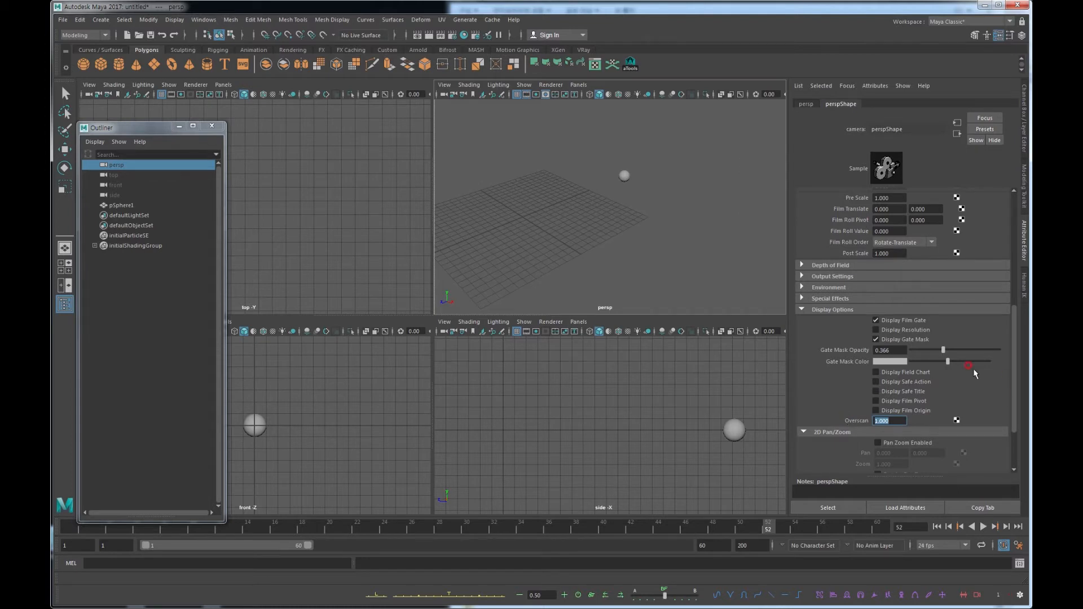
click(913, 381)
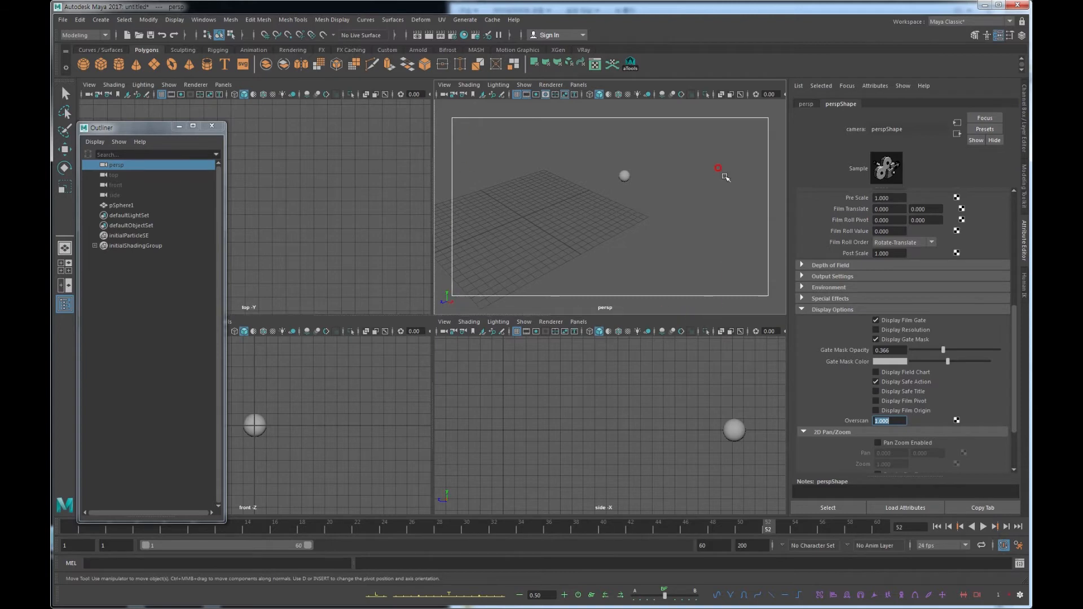
click(876, 372)
click(876, 372)
Set the persp camera's Overscan to 1.3 and play the animation briefly before stopping it
drag(905, 423, 832, 422)
text(1.3)
key(Return)
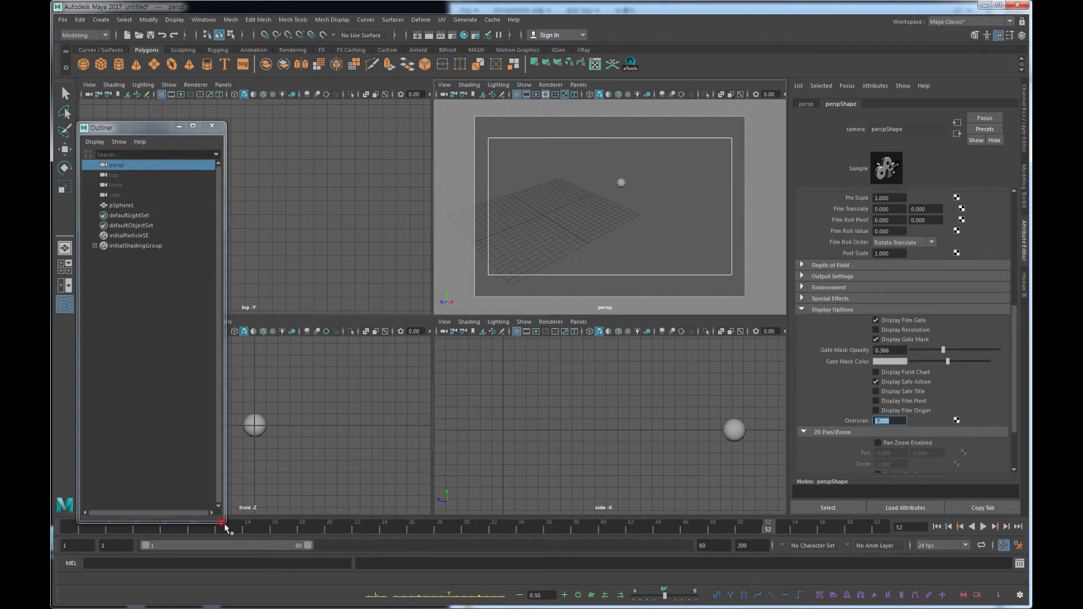
key(alt+v)
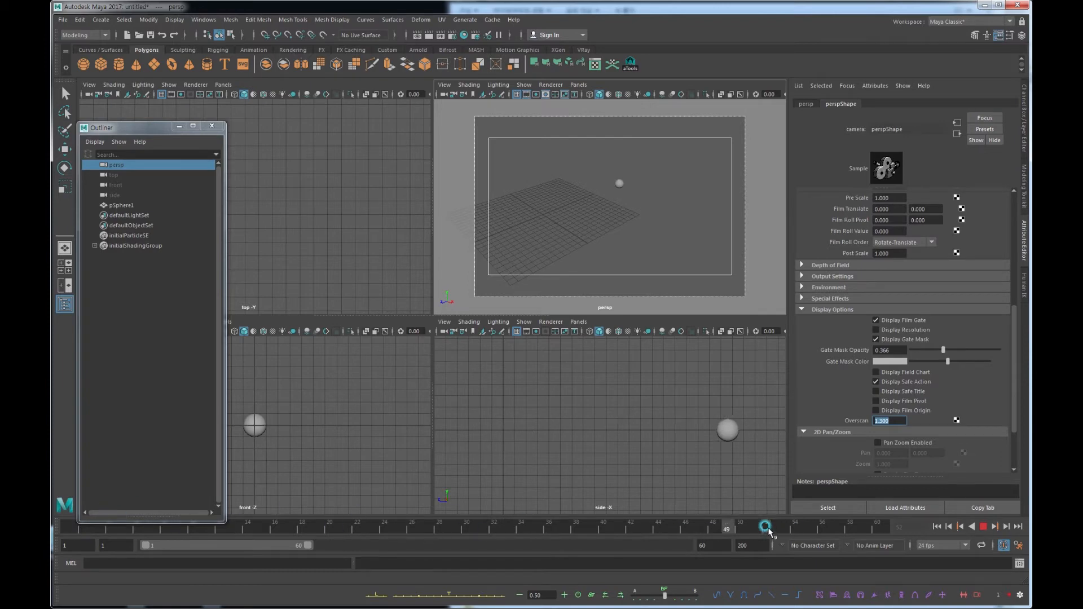
key(alt+v)
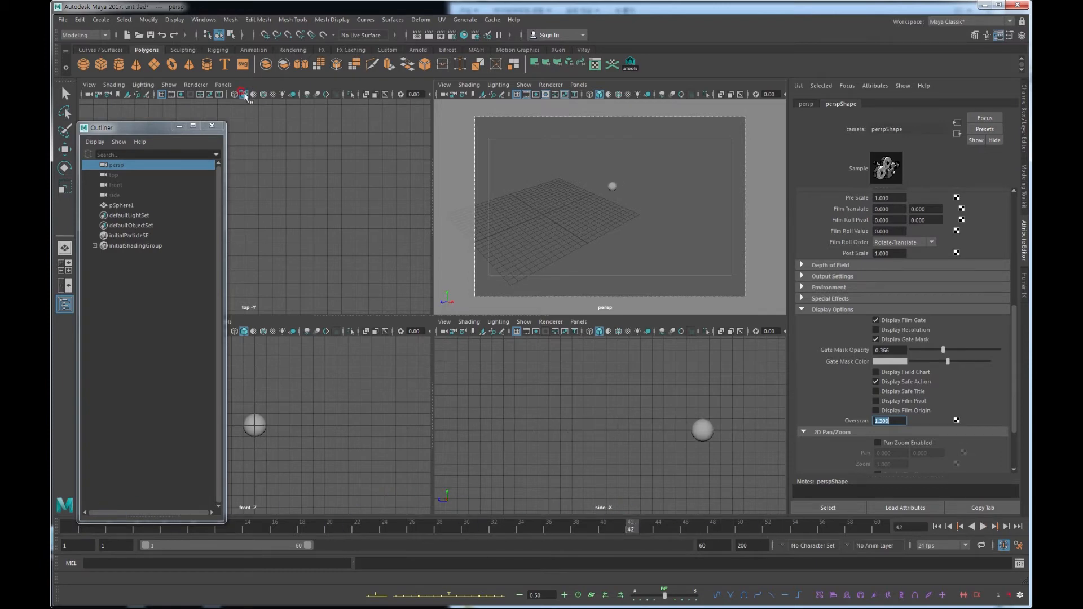
Open the Playblast options from the time slider and choose the qt format
right_click(577, 532)
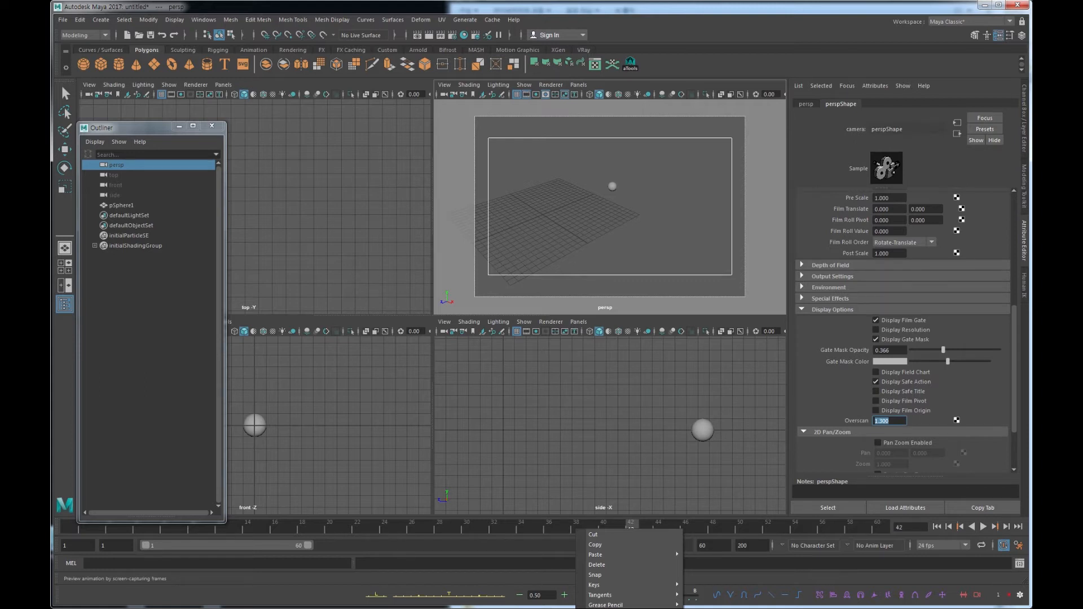
click(677, 608)
drag(526, 216, 324, 190)
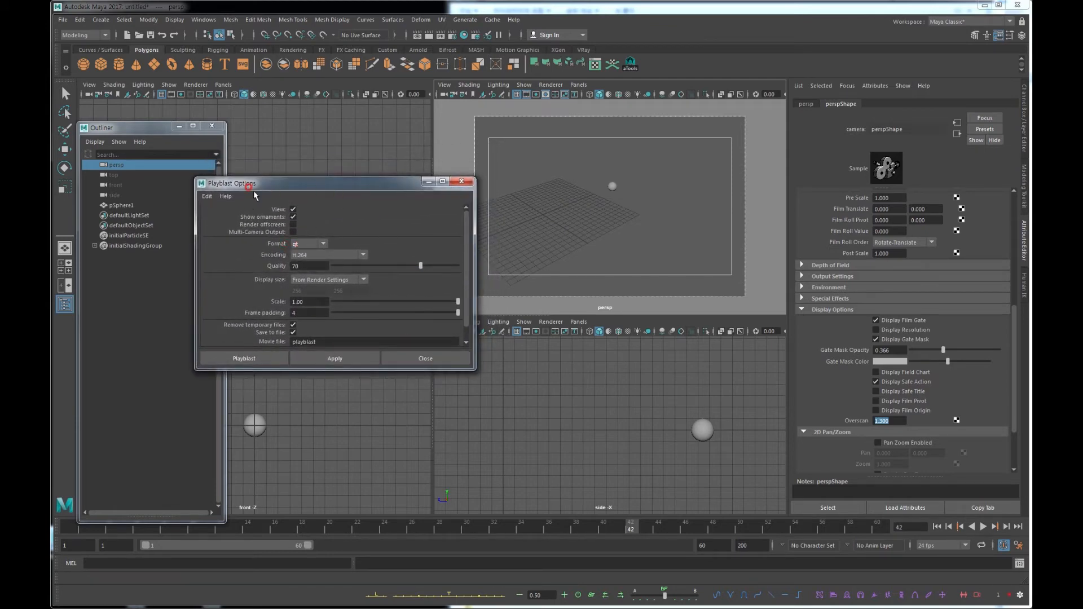
click(324, 244)
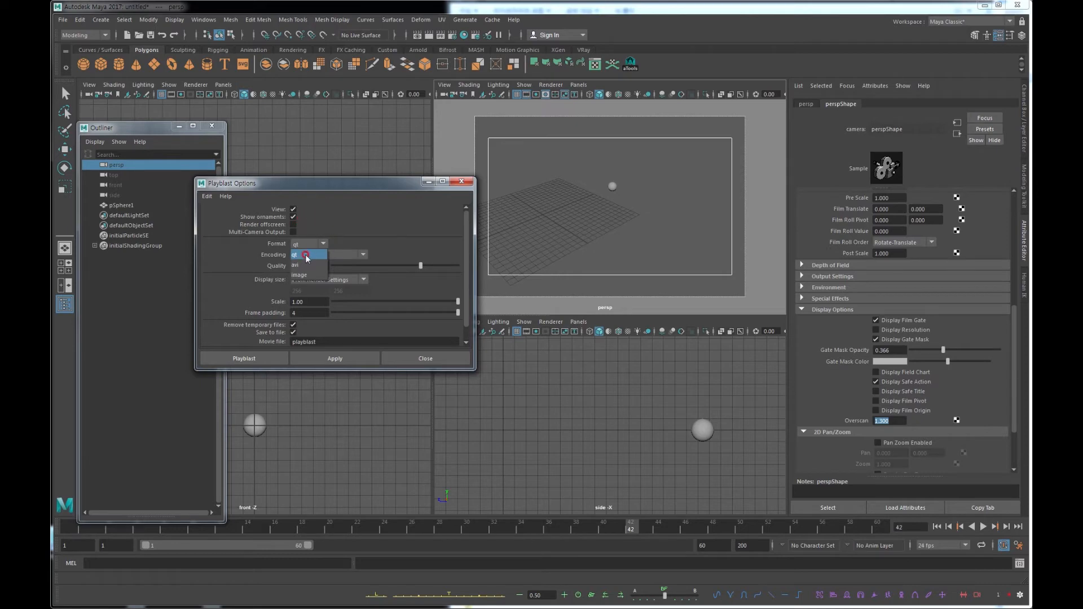
click(309, 256)
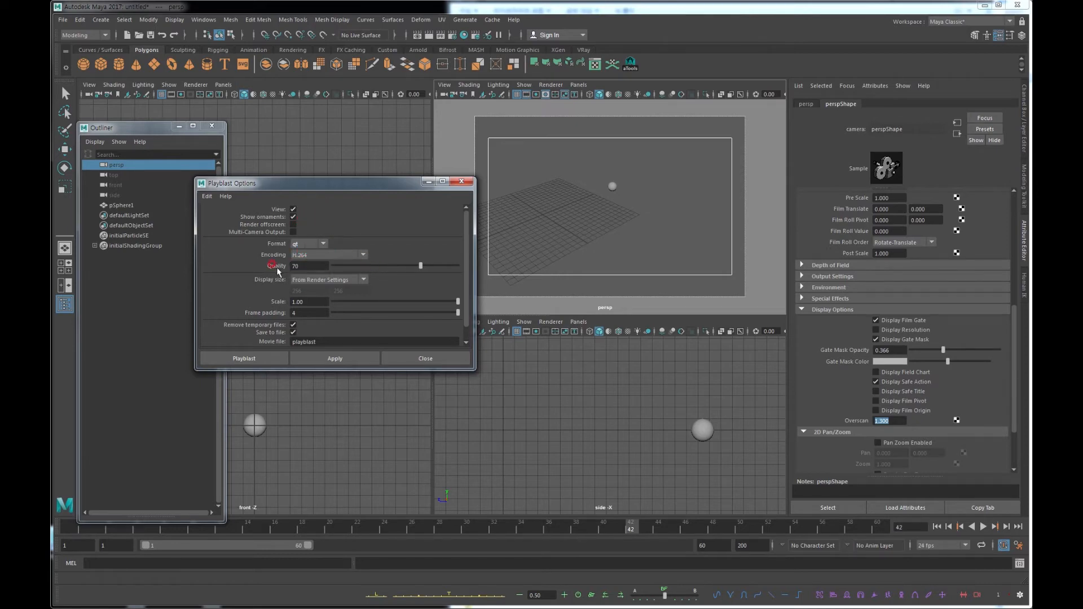
Set the playblast quality to 100 and the display size to From Render Settings
drag(420, 265, 457, 267)
click(364, 280)
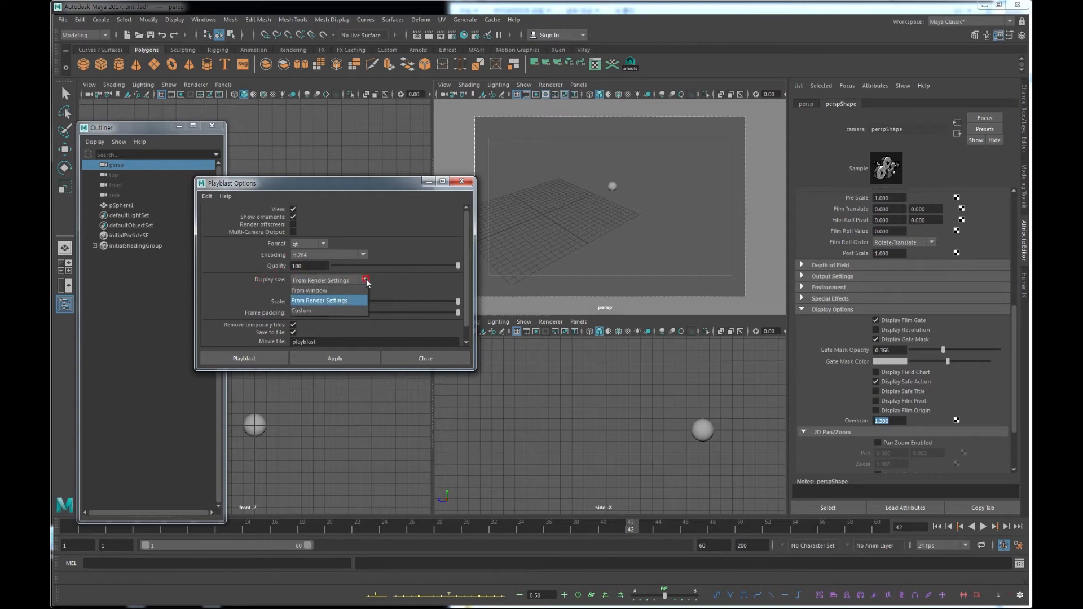
click(345, 299)
click(337, 303)
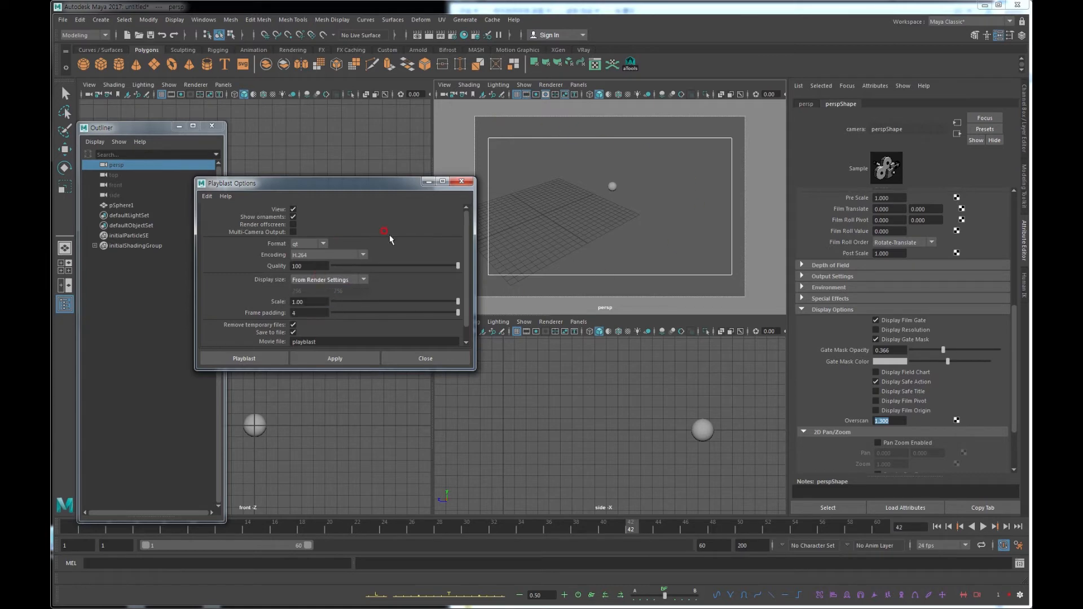
drag(313, 301, 239, 309)
Enter test as the playblast's movie file name
drag(464, 238, 470, 279)
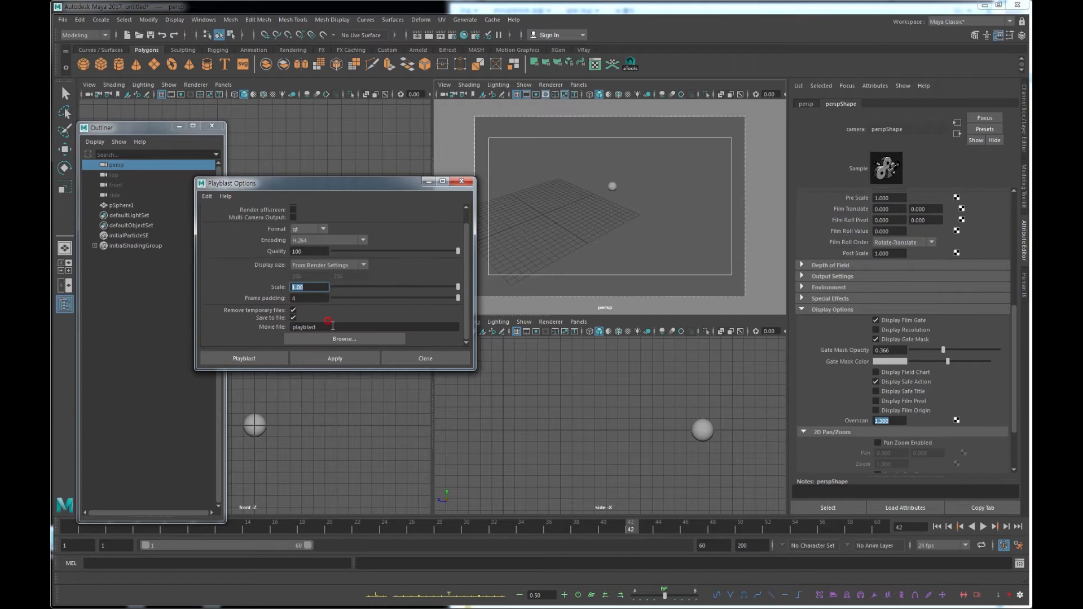
drag(320, 326, 242, 334)
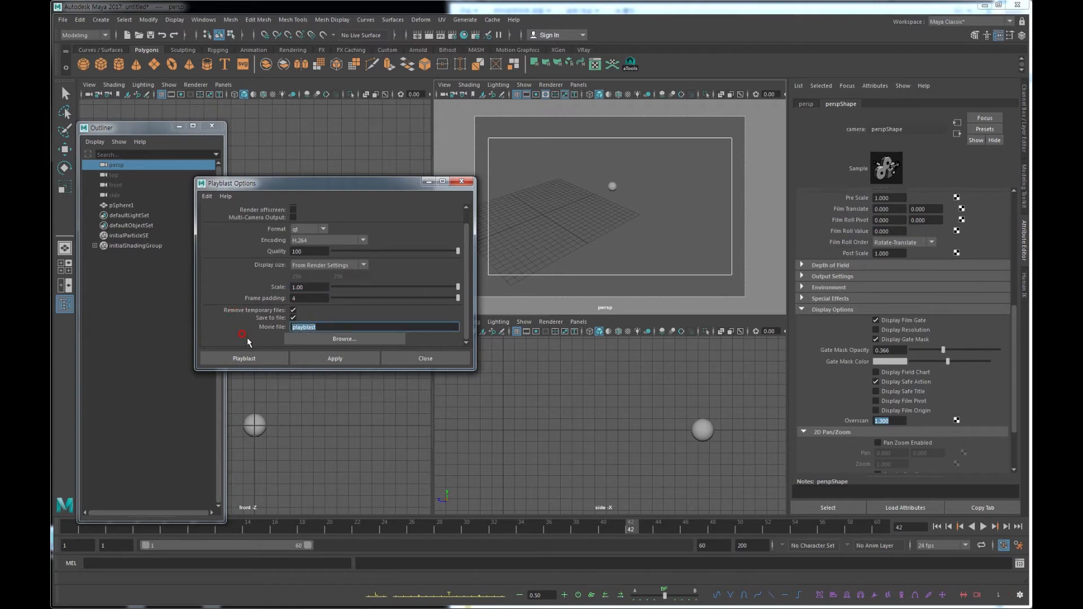
text(test)
Browse to the F:\previews folder and set the playblast movie to be saved there as test
click(343, 338)
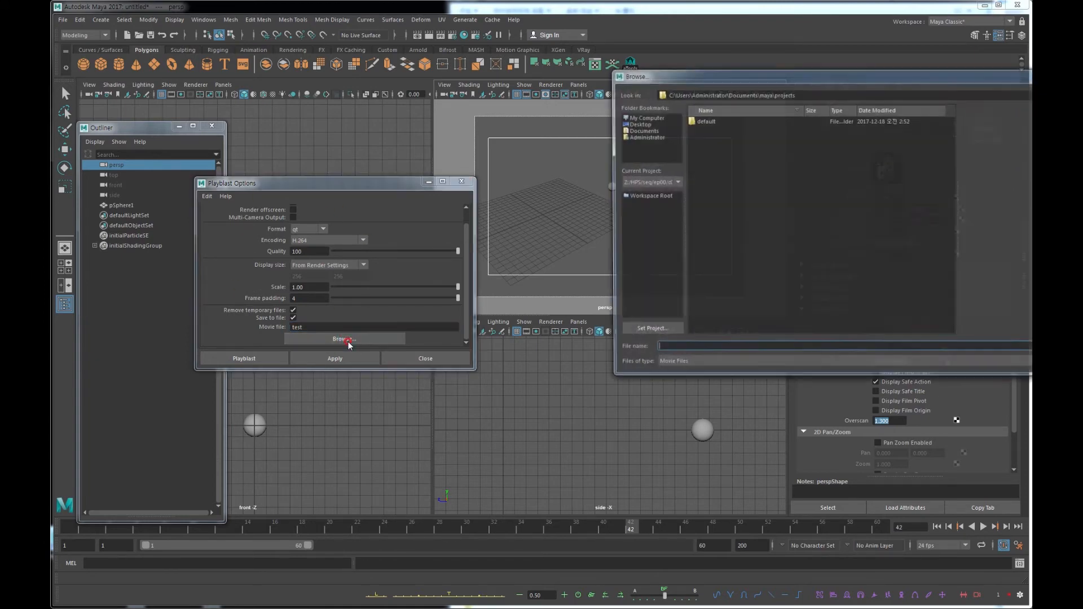
click(633, 124)
click(637, 117)
click(714, 162)
double_click(713, 147)
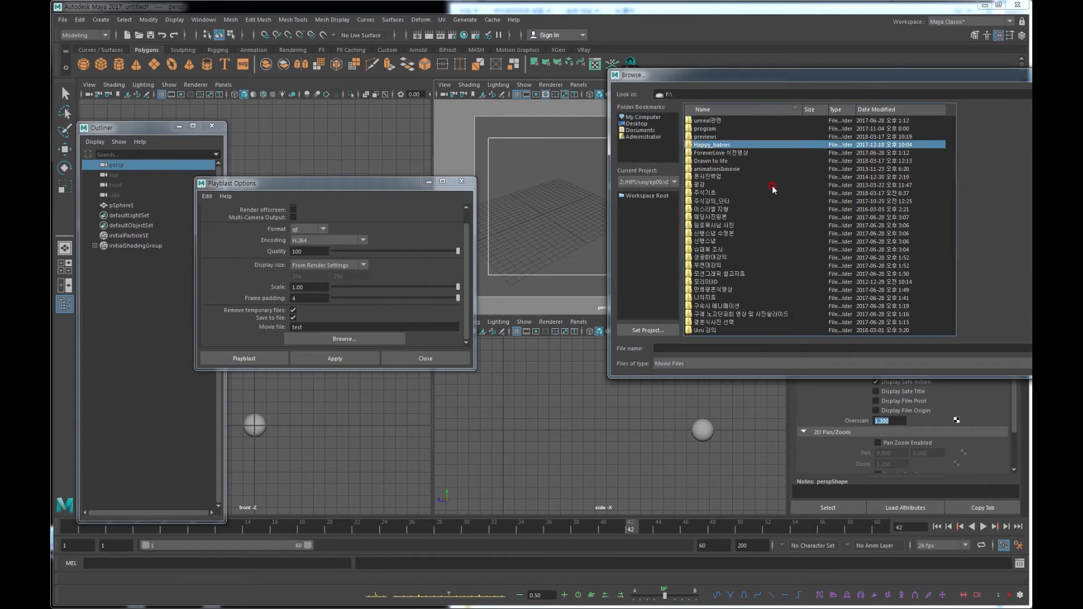
double_click(712, 137)
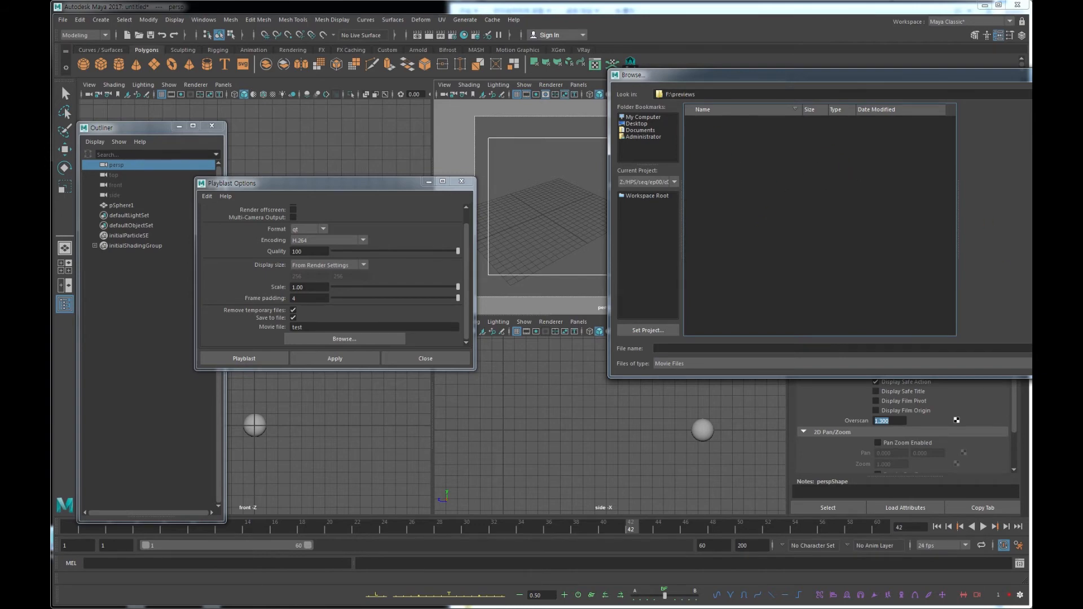
click(779, 348)
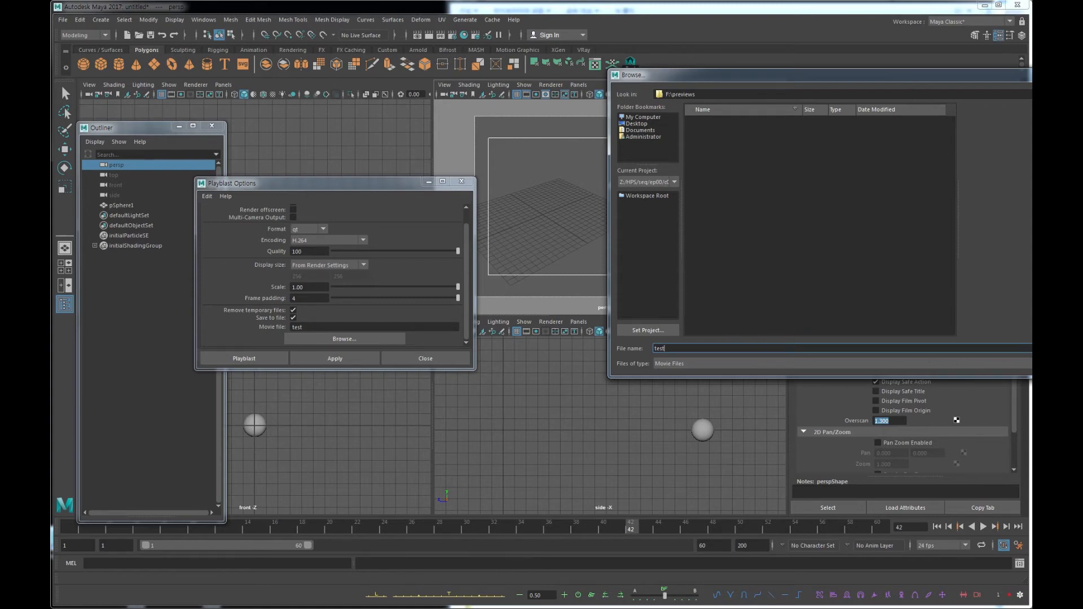
key(Return)
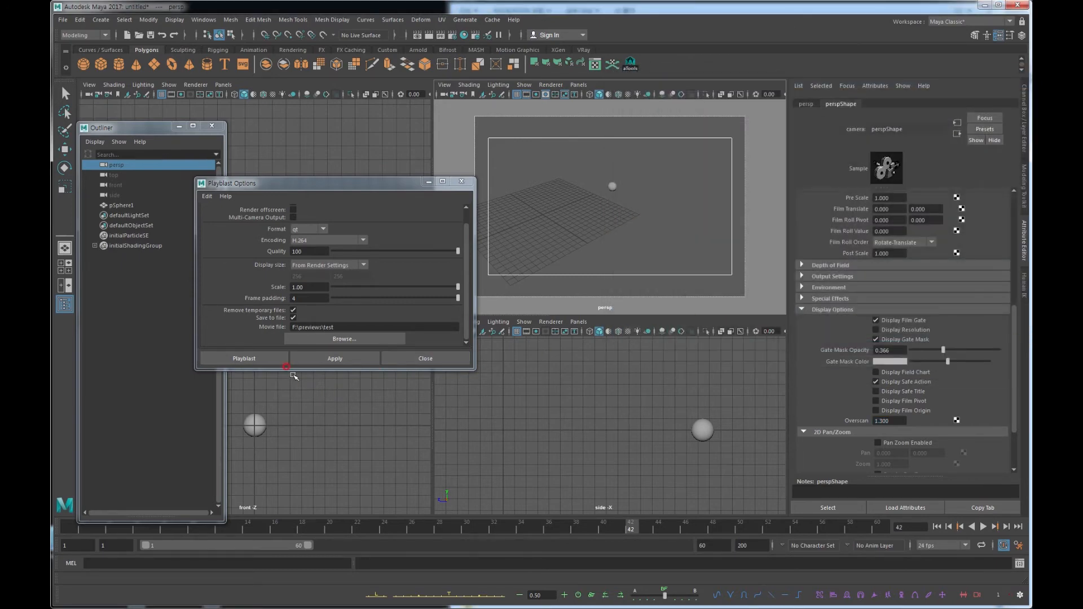
Run the playblast, watch the resulting test.mov in the video player, and close the player
click(273, 359)
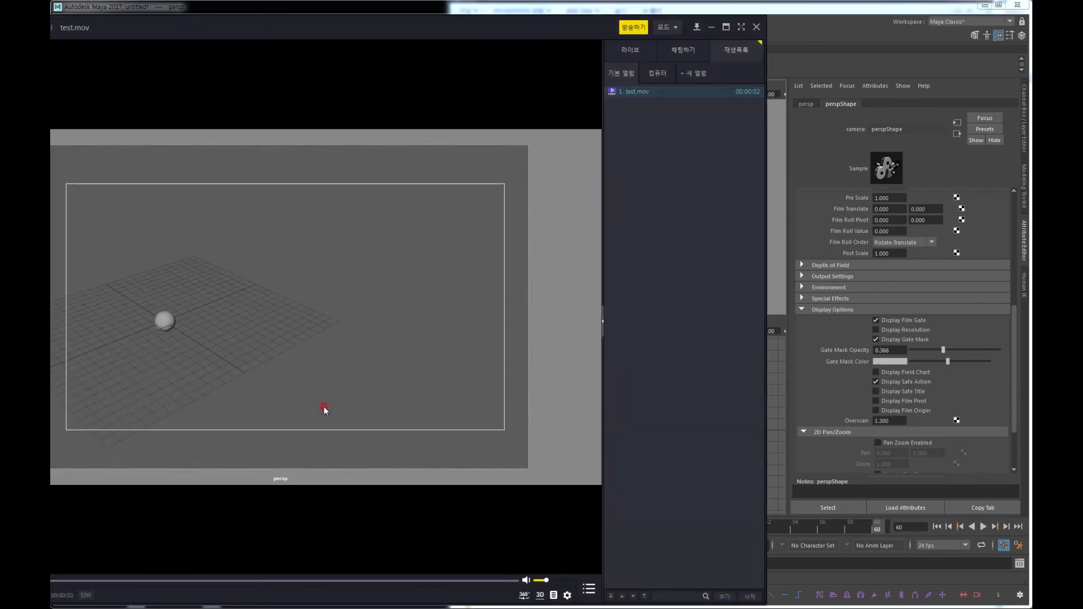
drag(455, 24, 630, 13)
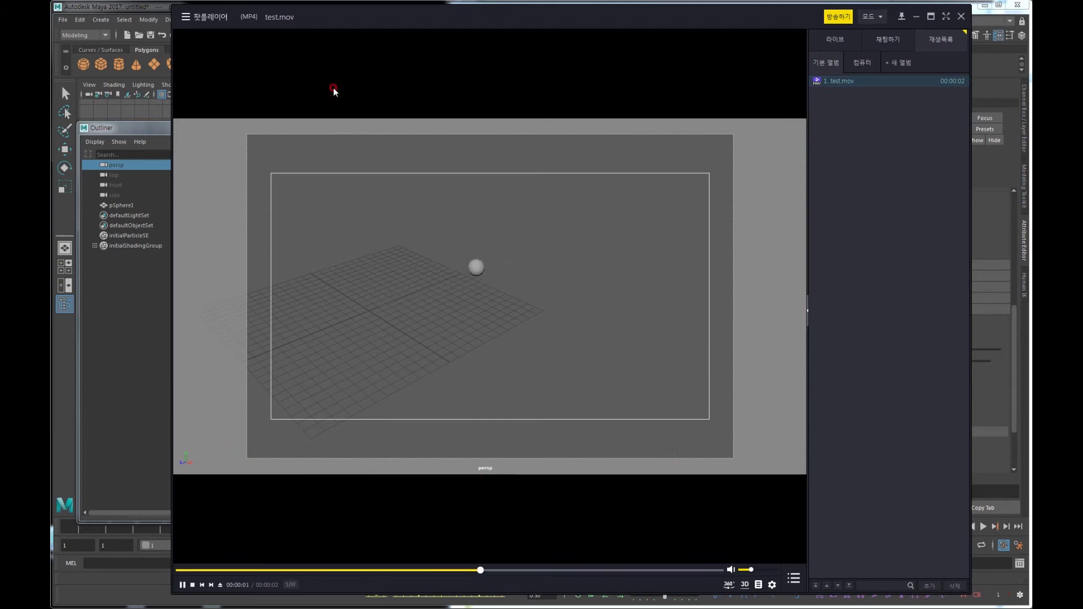
click(961, 17)
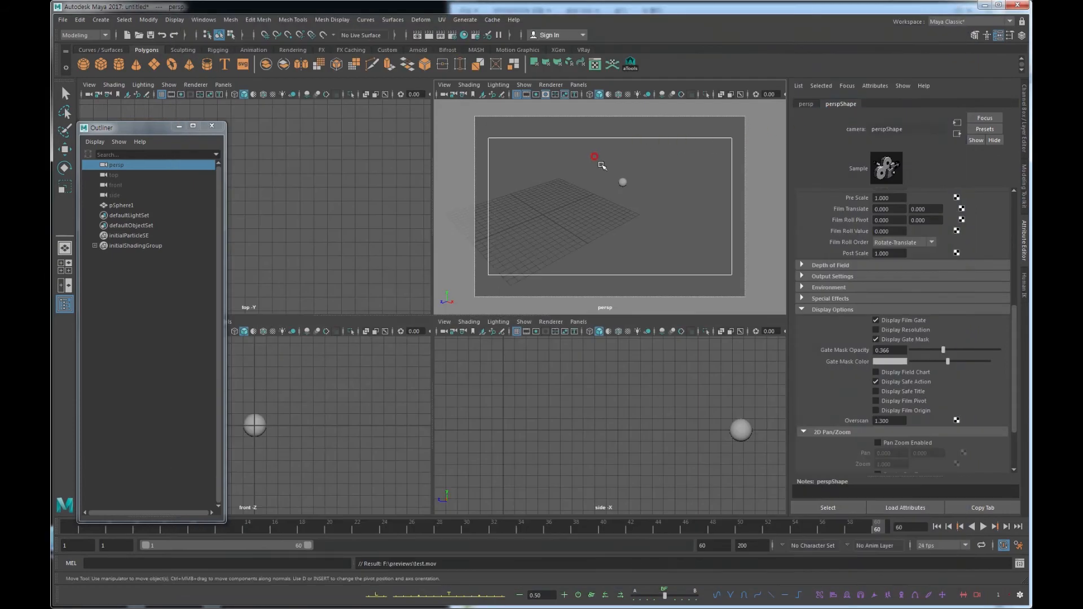
Set the persp camera's overscan to 1
click(897, 420)
text(1)
key(Return)
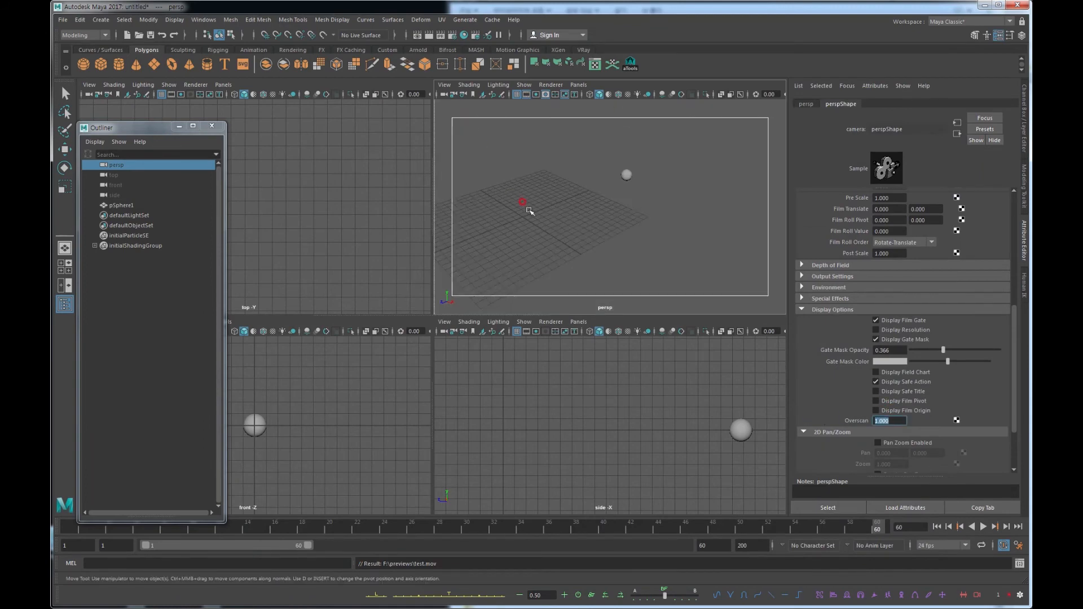
Playblast the persp view again with the current options, saving over test.mov, watch the movie, and close the player
right_click(442, 533)
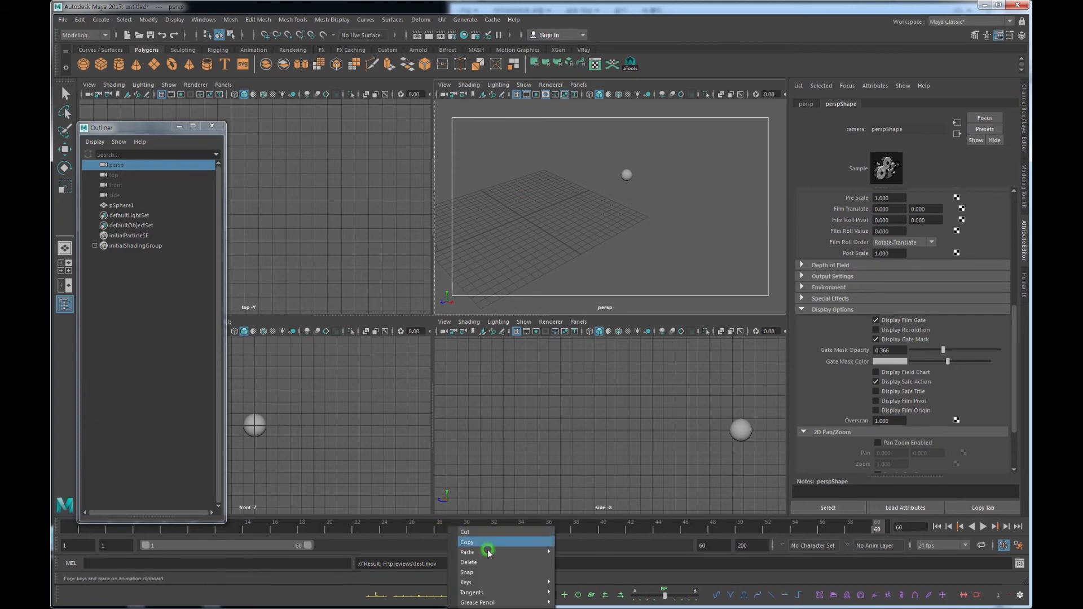
click(548, 608)
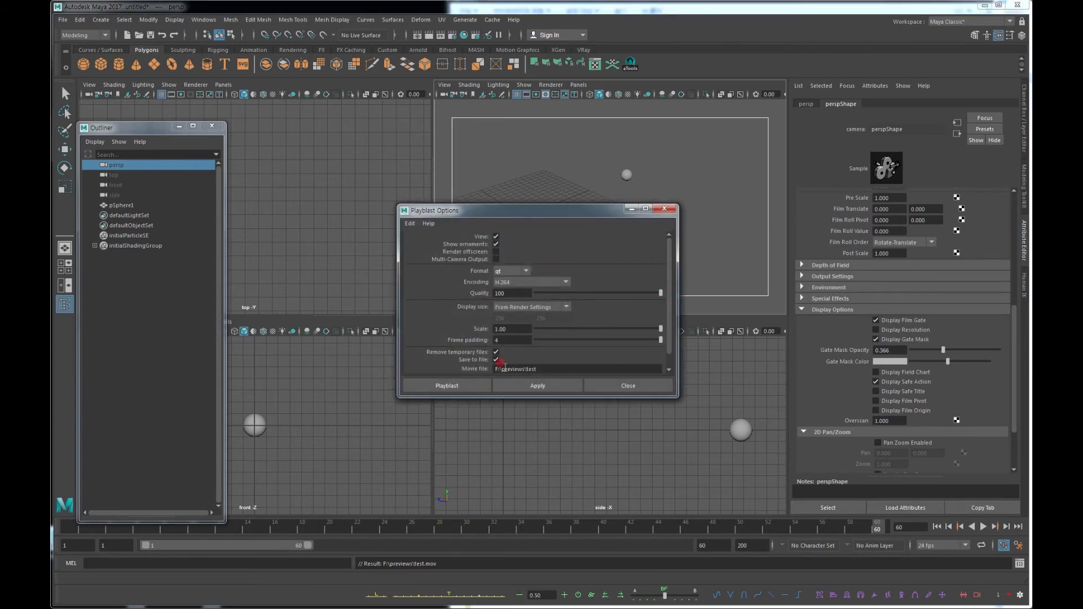
click(443, 386)
click(587, 329)
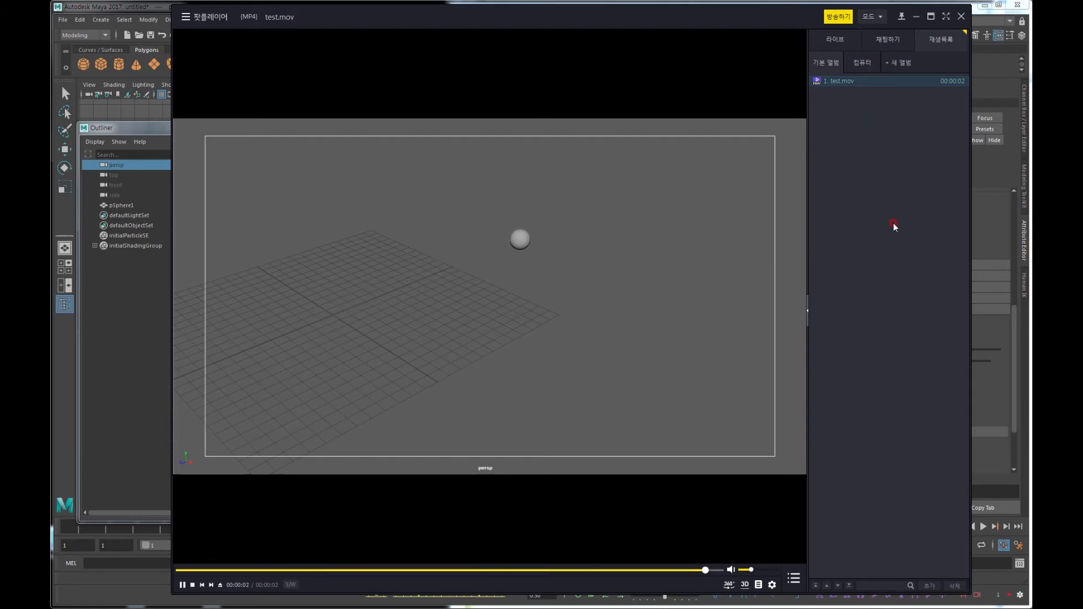
click(962, 17)
Turn off the safe action guide for the persp camera, leaving the field chart and safe title guides off
click(911, 382)
click(911, 382)
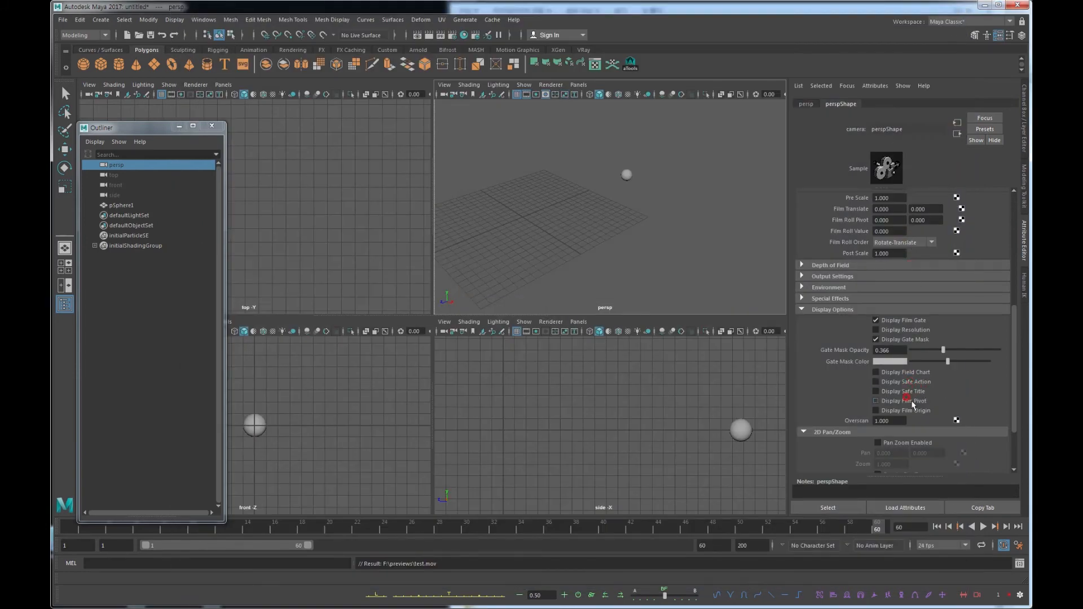
click(901, 365)
click(895, 396)
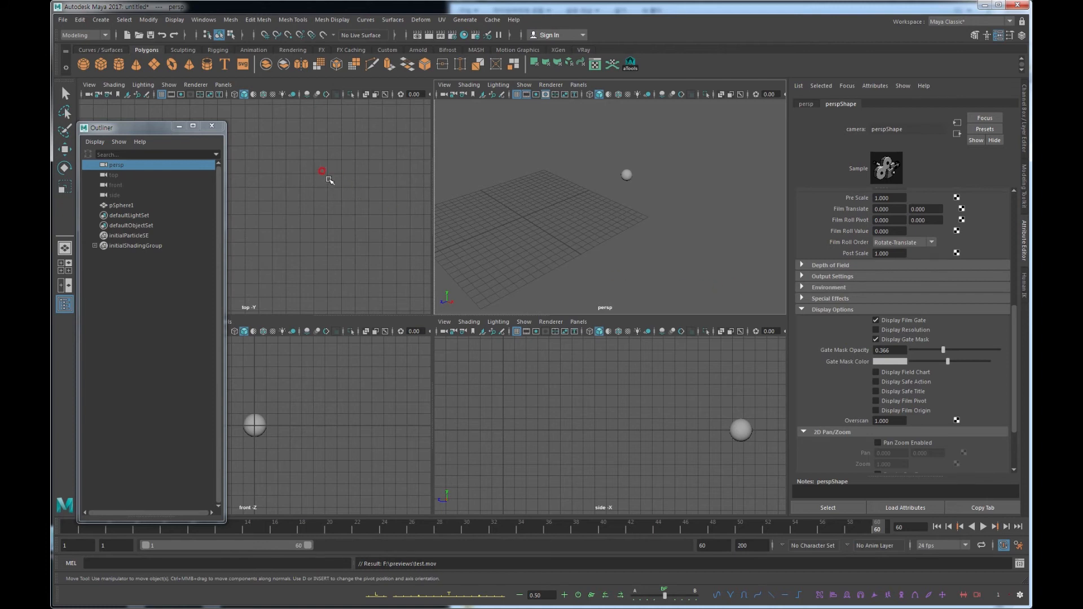
Show the current frame in the viewports' heads-up display
click(175, 20)
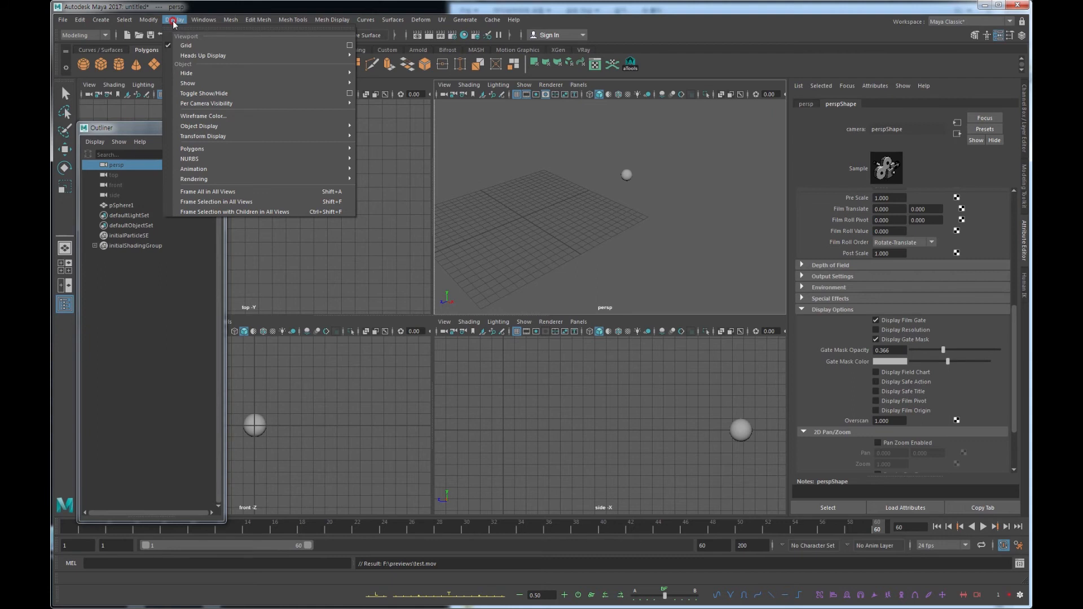
mouse_move(248, 57)
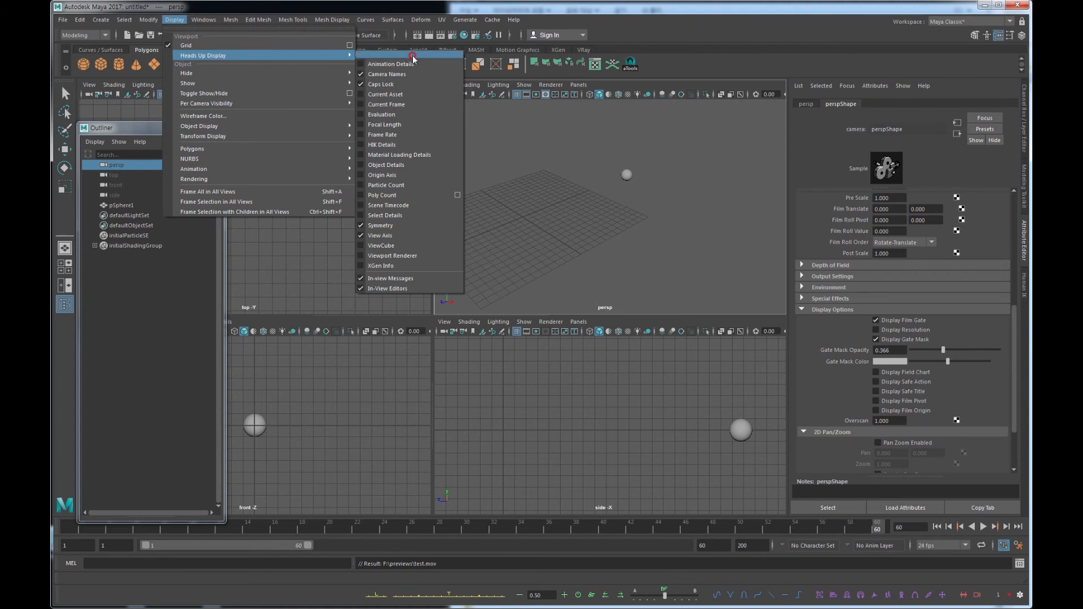
click(361, 104)
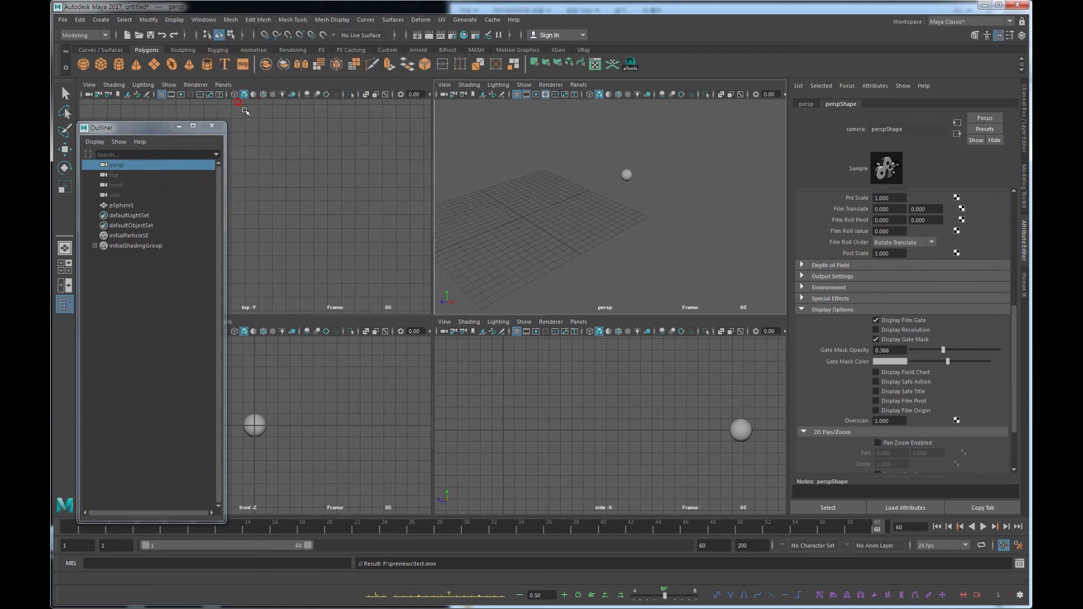
Show the focal length in the heads-up display and scrub the timeline to frame 23 to check the viewport read-outs
click(167, 22)
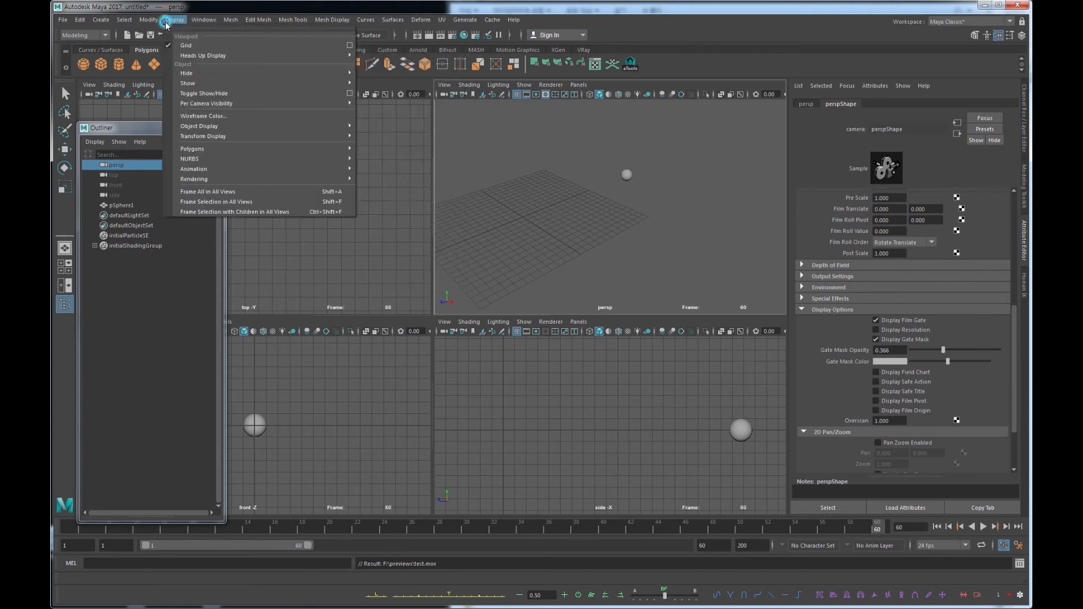
mouse_move(156, 21)
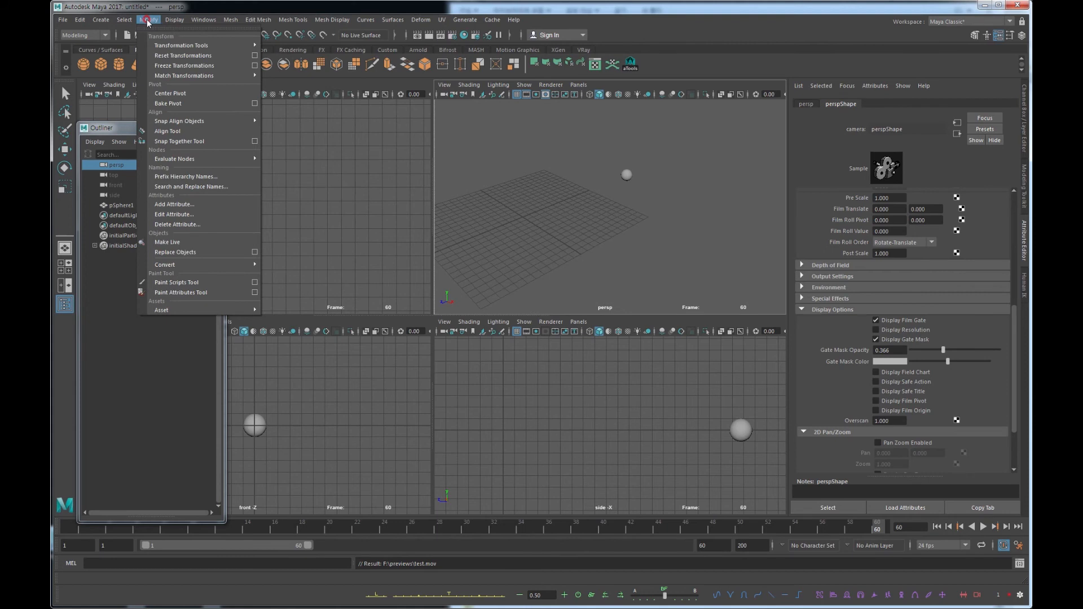
mouse_move(215, 56)
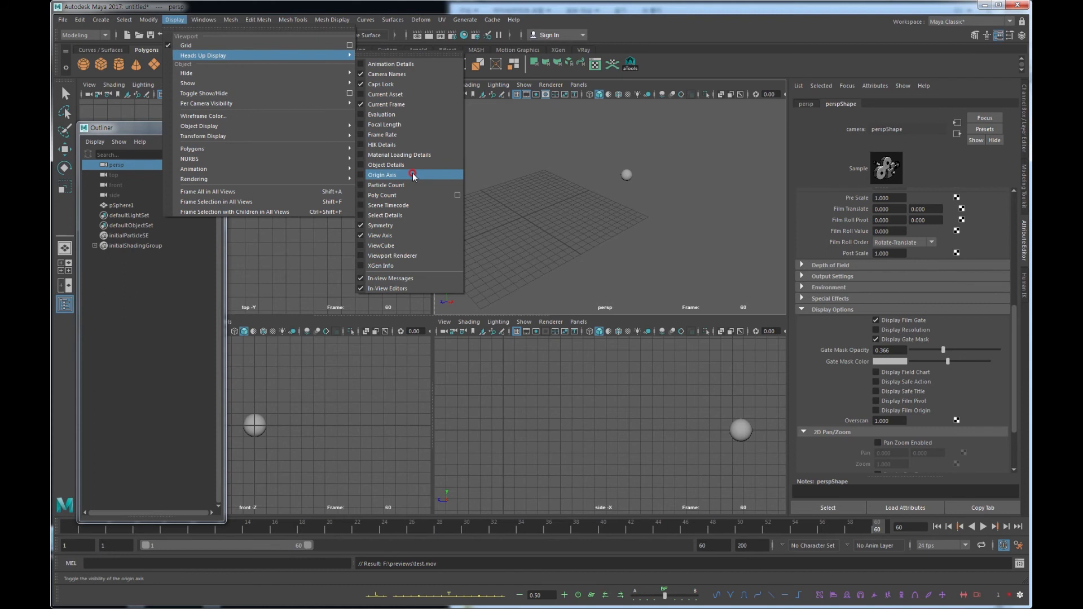
click(399, 125)
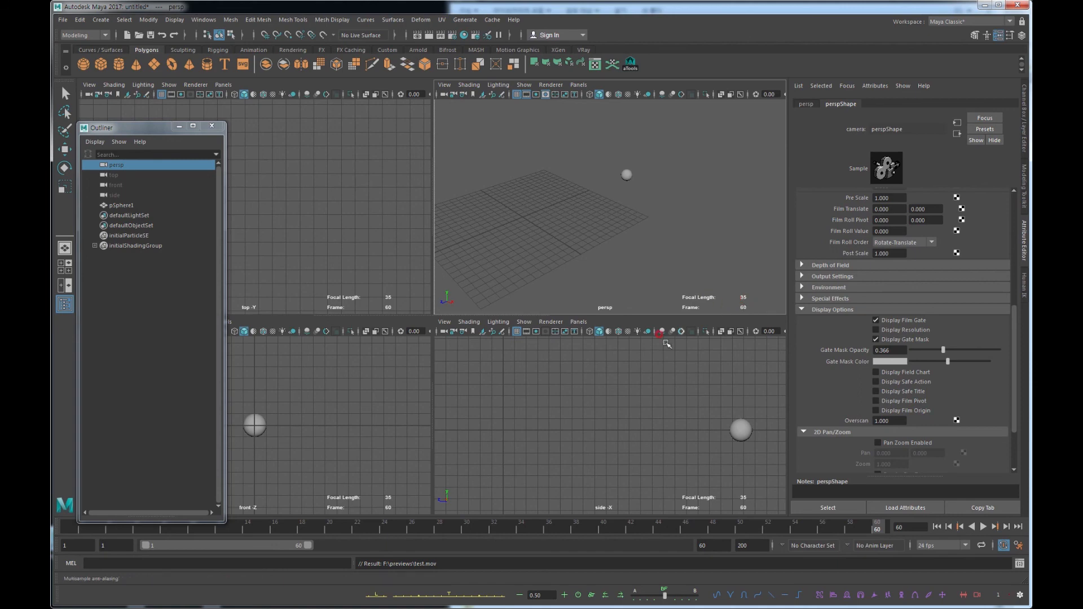
drag(289, 526, 371, 527)
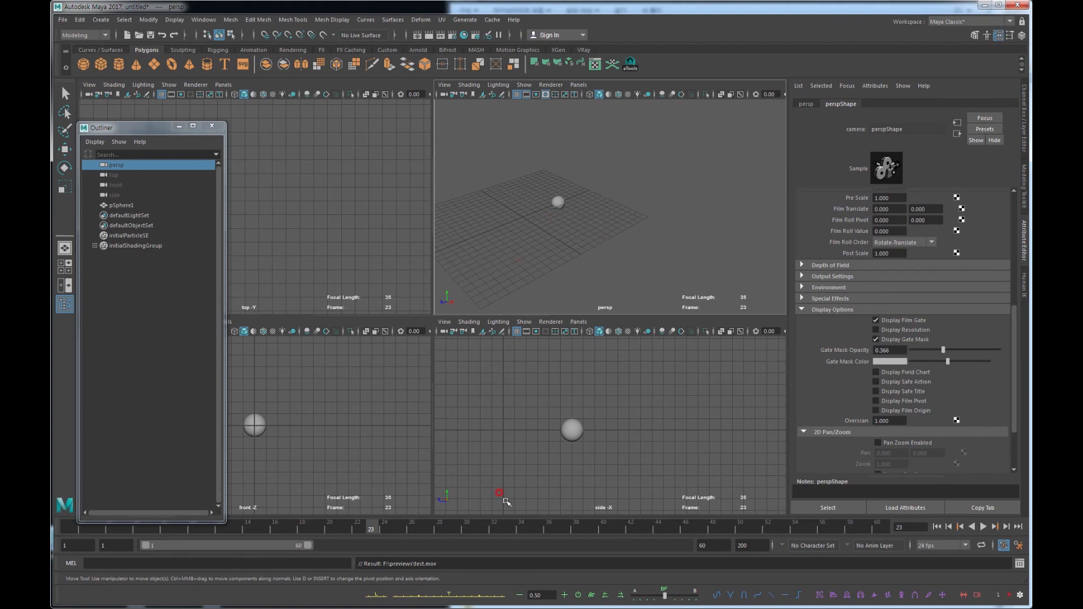
Maximize the side view and playblast it with the current options, saving over test.mov
key(space)
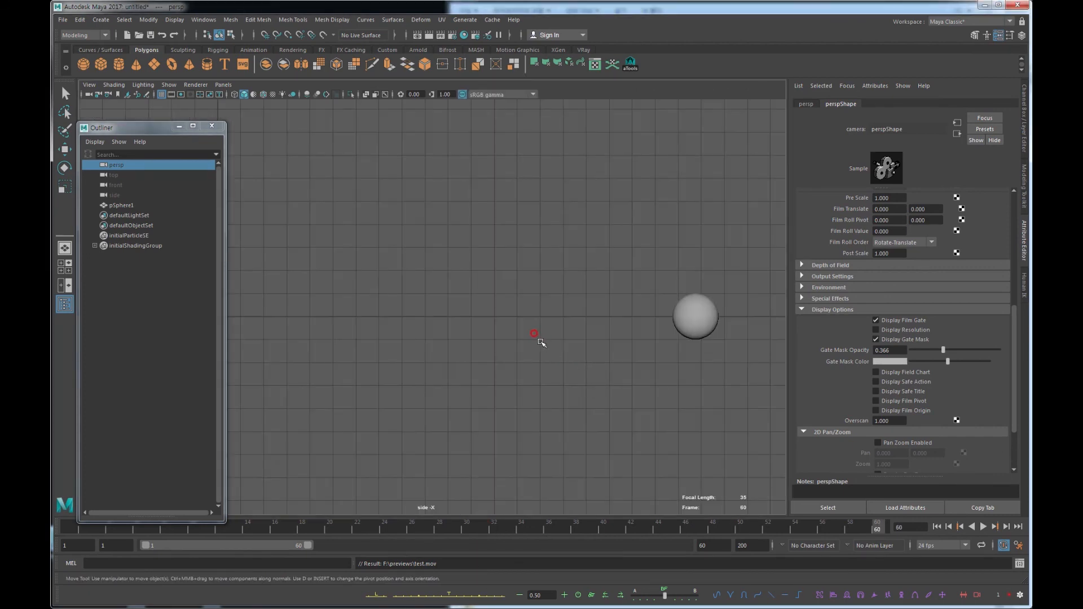
right_click(654, 536)
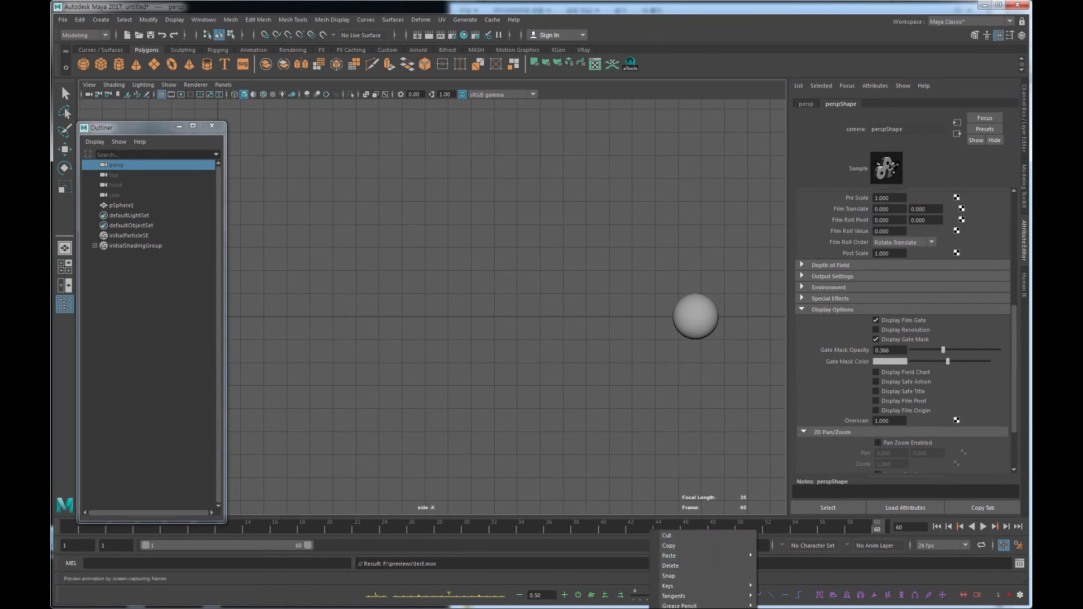
click(677, 542)
click(592, 327)
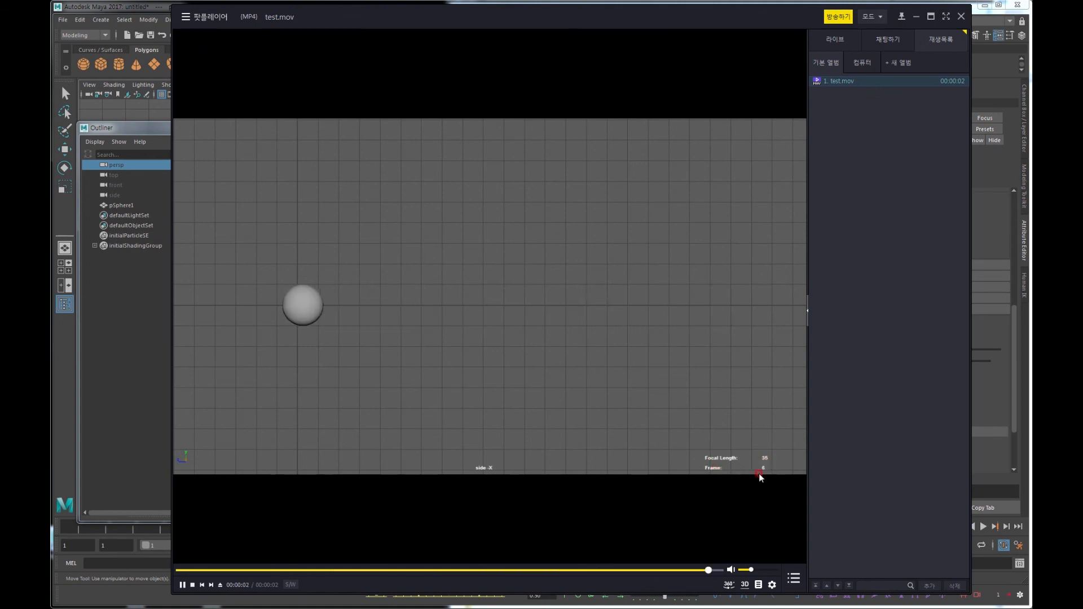
Pause the side-view playblast, scrub through it to examine the frame and focal length read-outs, and close the player
click(182, 585)
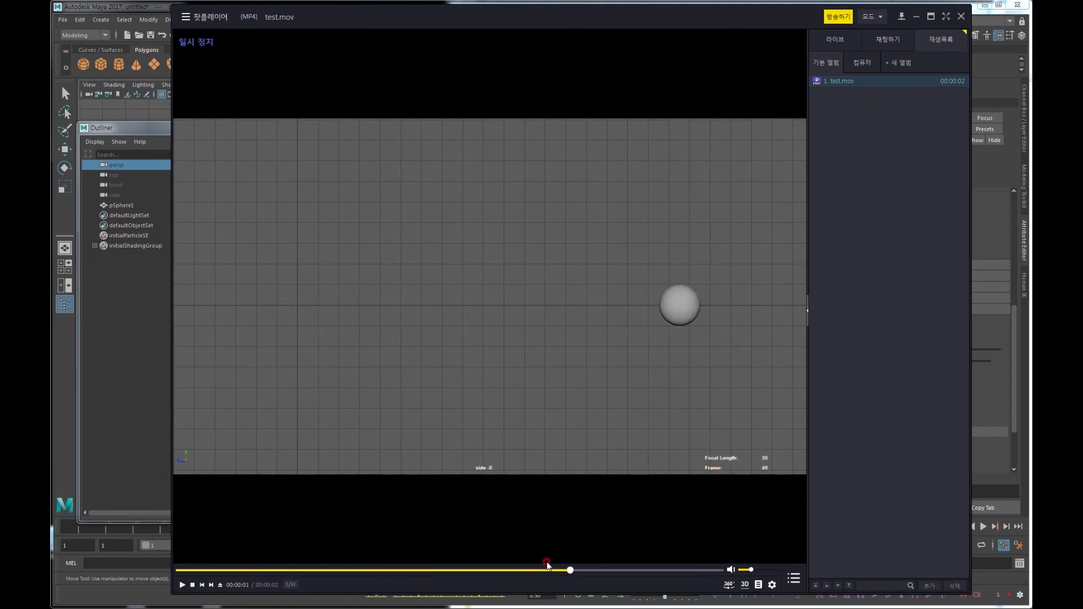
click(632, 569)
click(316, 570)
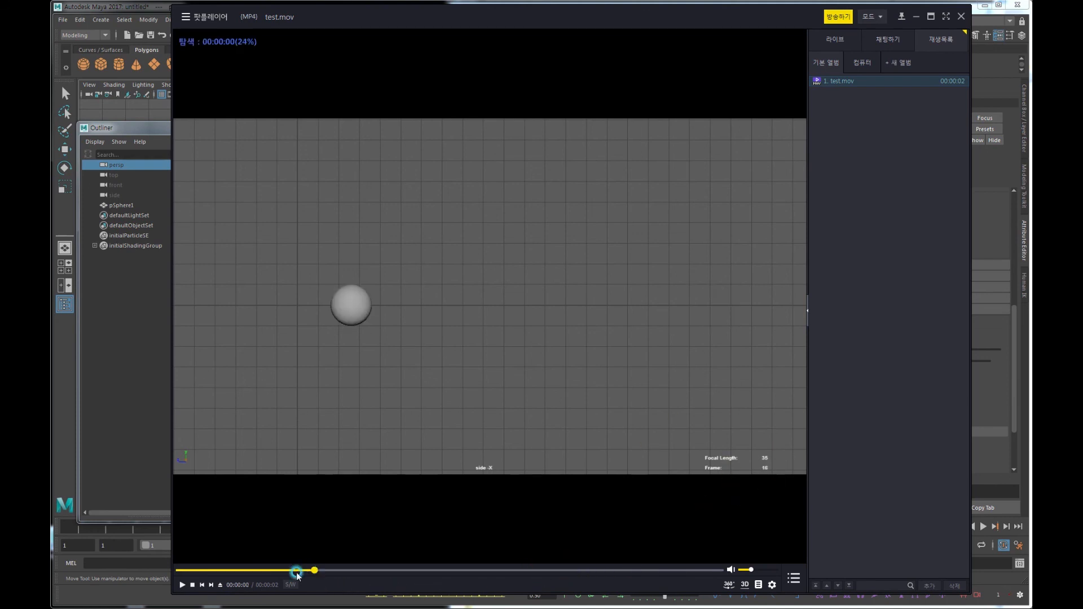
click(961, 18)
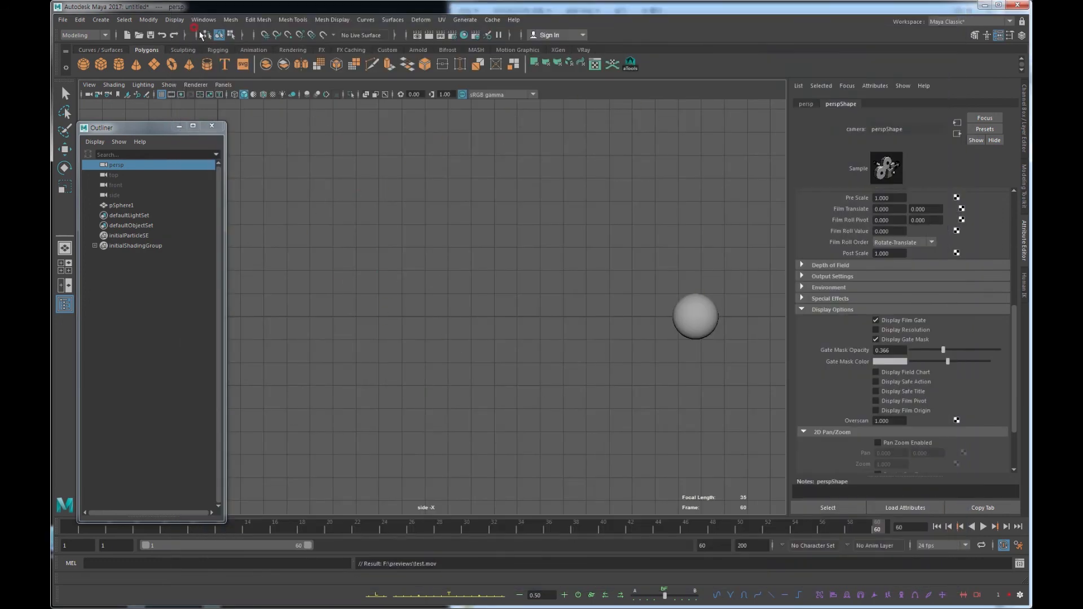